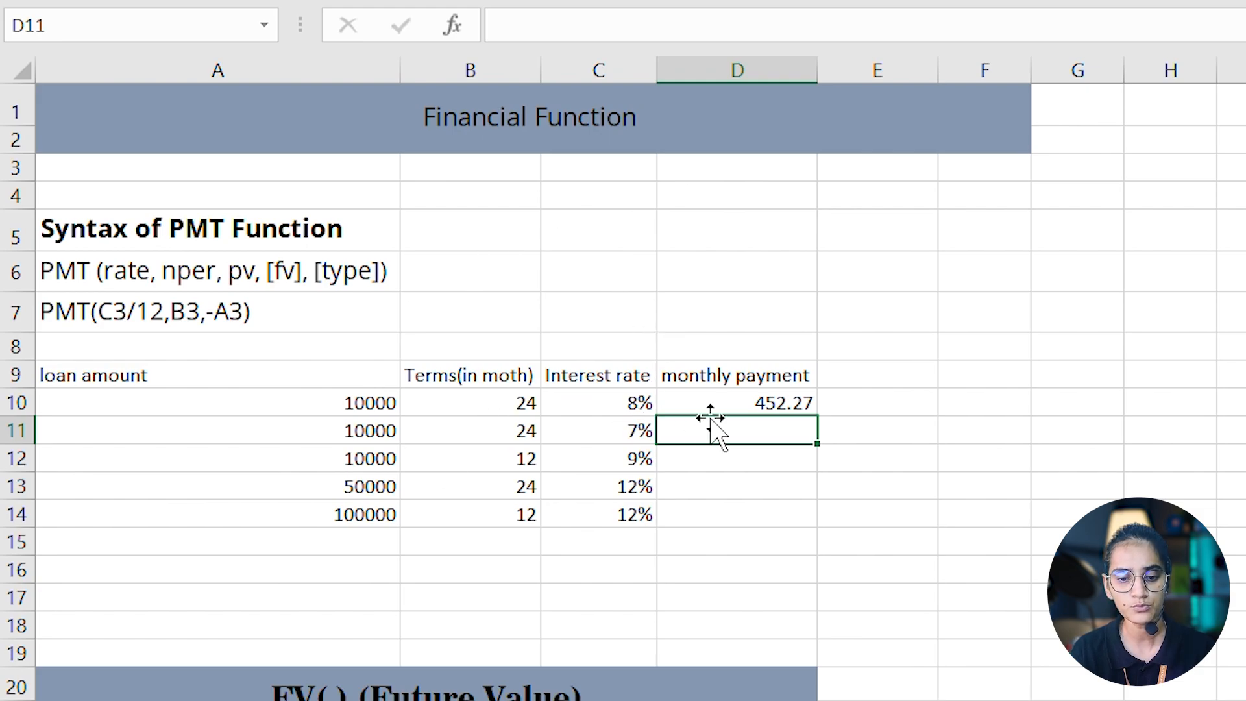
# - Check the PMT formula in D10 and begin a formula in D11 for the second loan's monthly payment
pyautogui.click(738, 402)
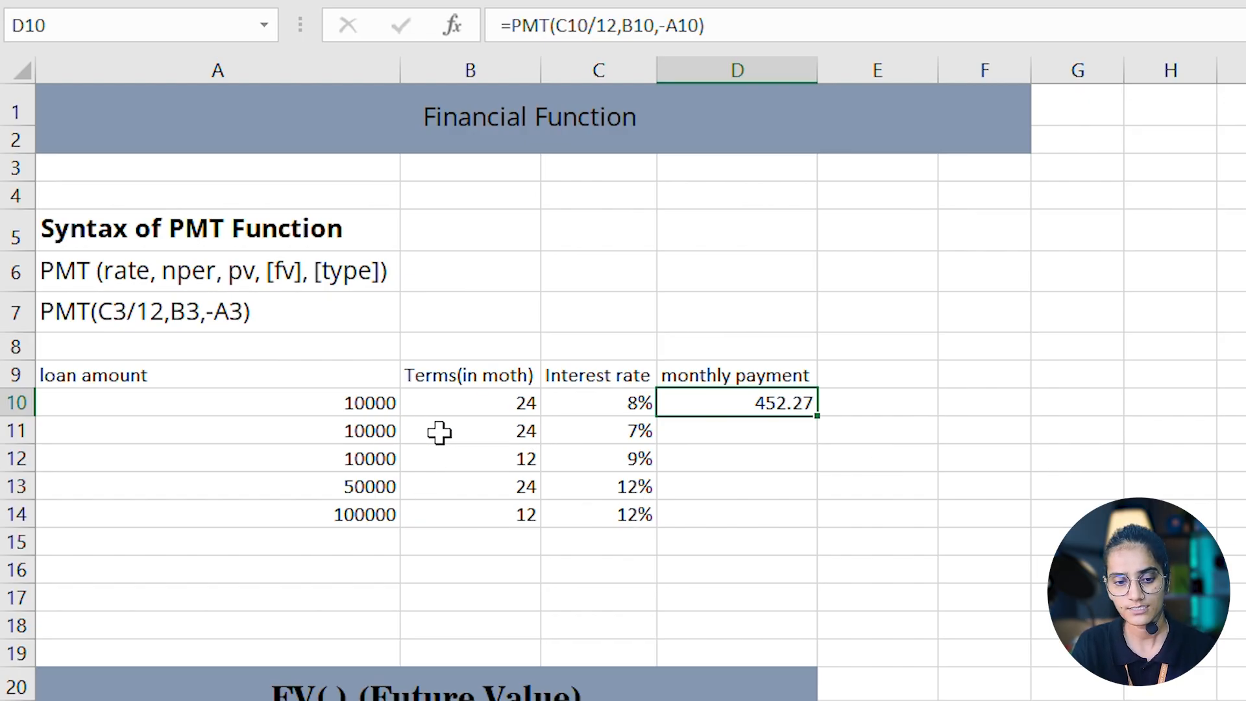
pyautogui.click(730, 441)
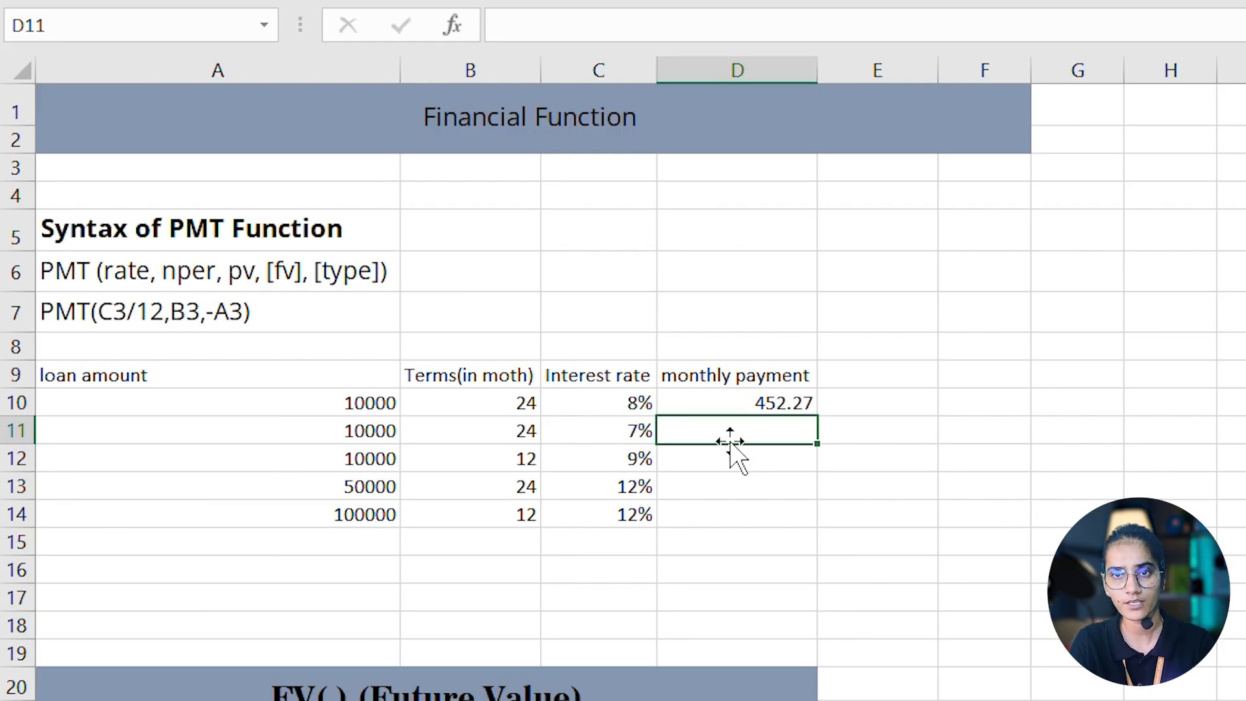
pyautogui.doubleClick(730, 442)
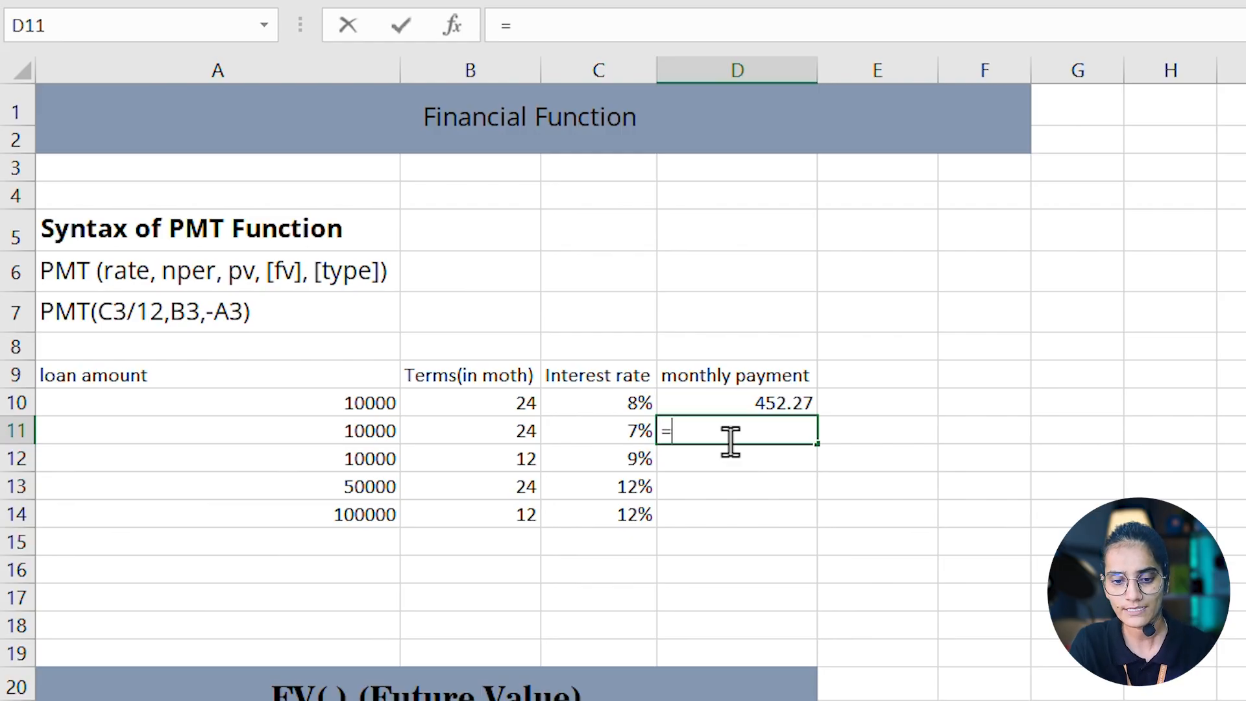
pyautogui.write('=')
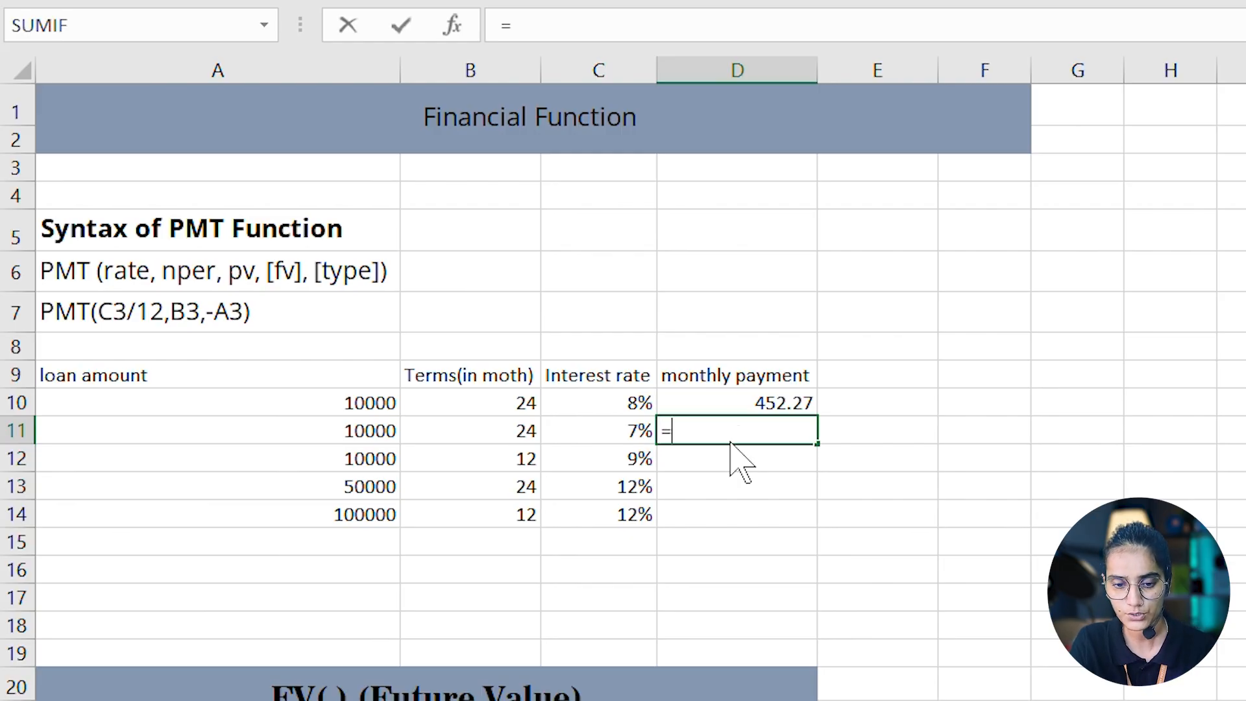
pyautogui.click(616, 436)
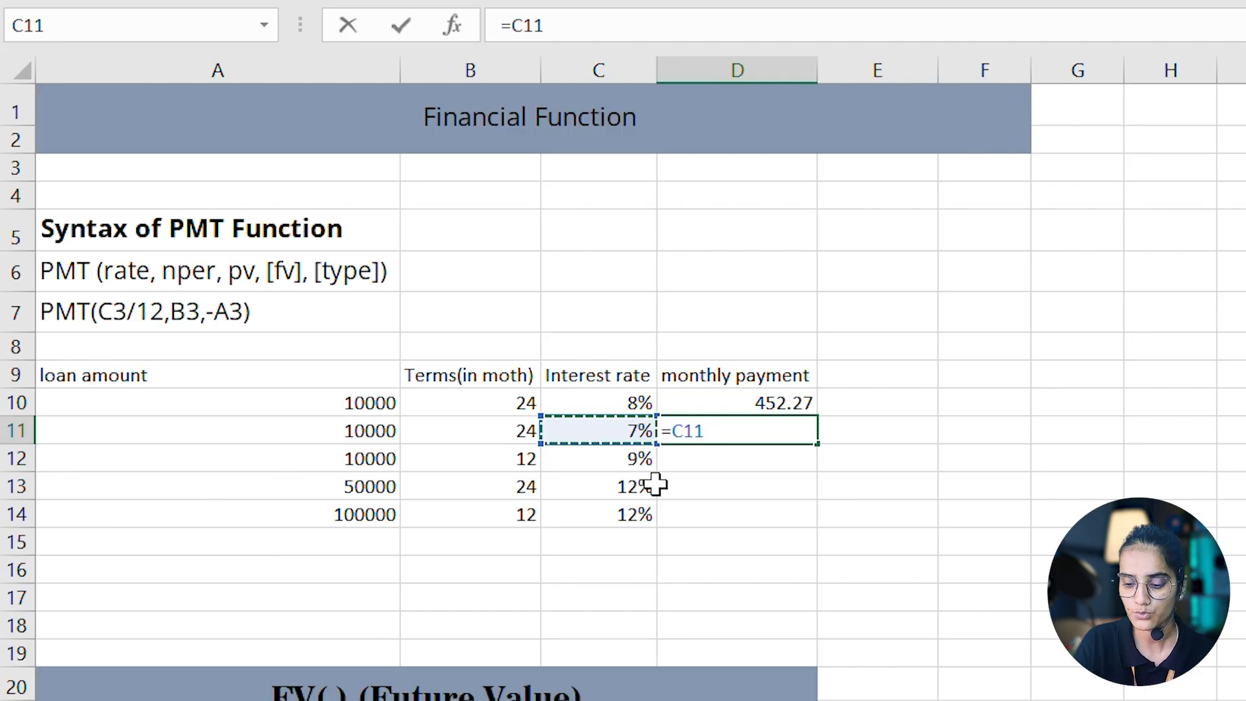
pyautogui.press('BackSpace')
pyautogui.press('BackSpace')
pyautogui.press('BackSpace')
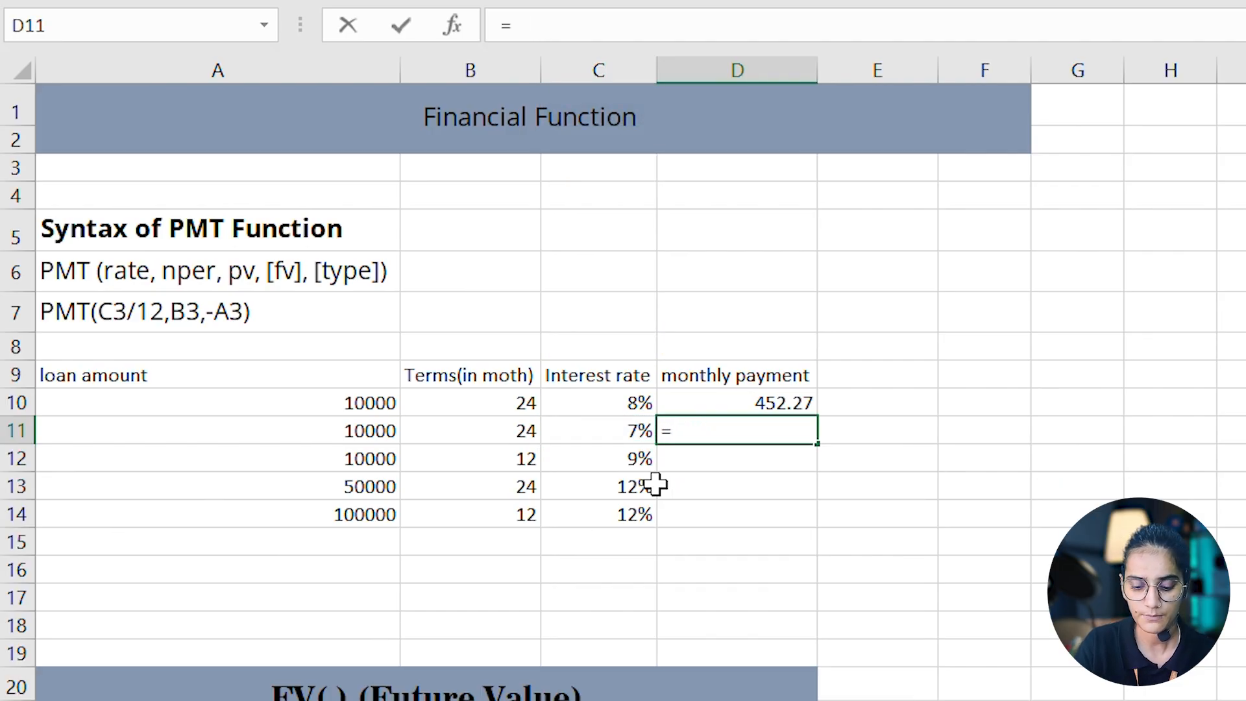
# - Complete the monthly payment formula in D11 as =PMT(C11/12,B11,-A11) and review it
pyautogui.write('pm')
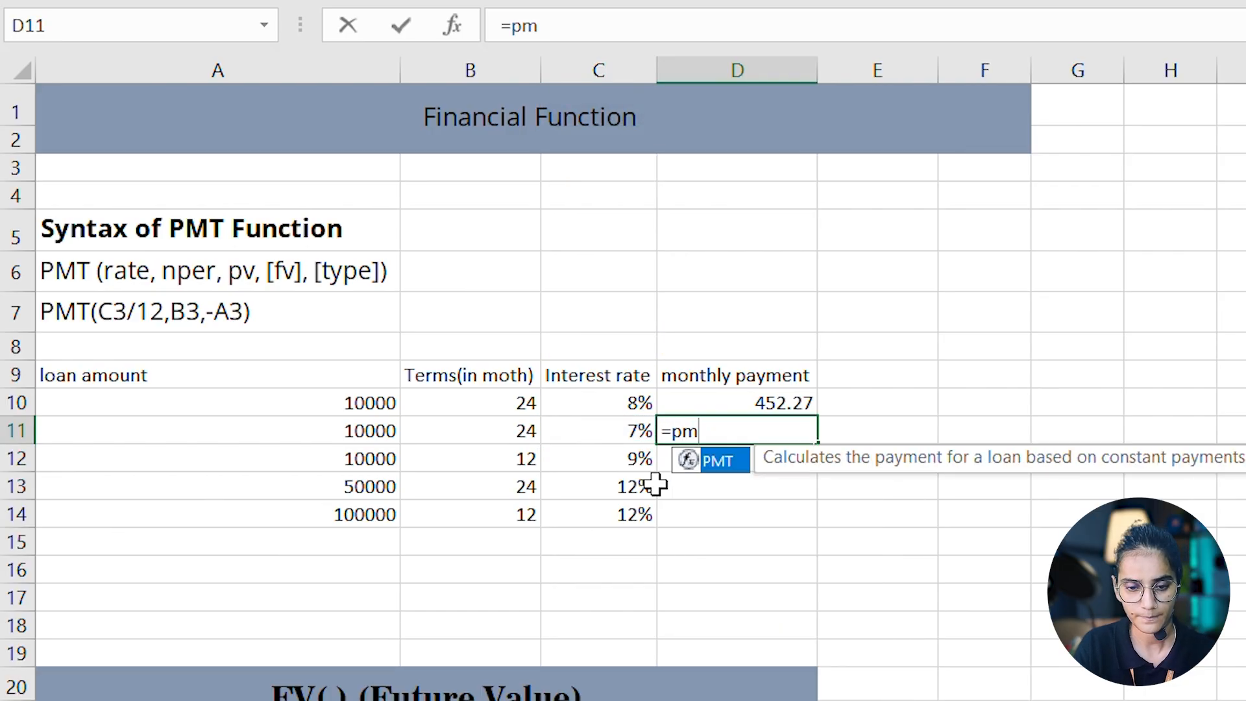
pyautogui.press('Tab')
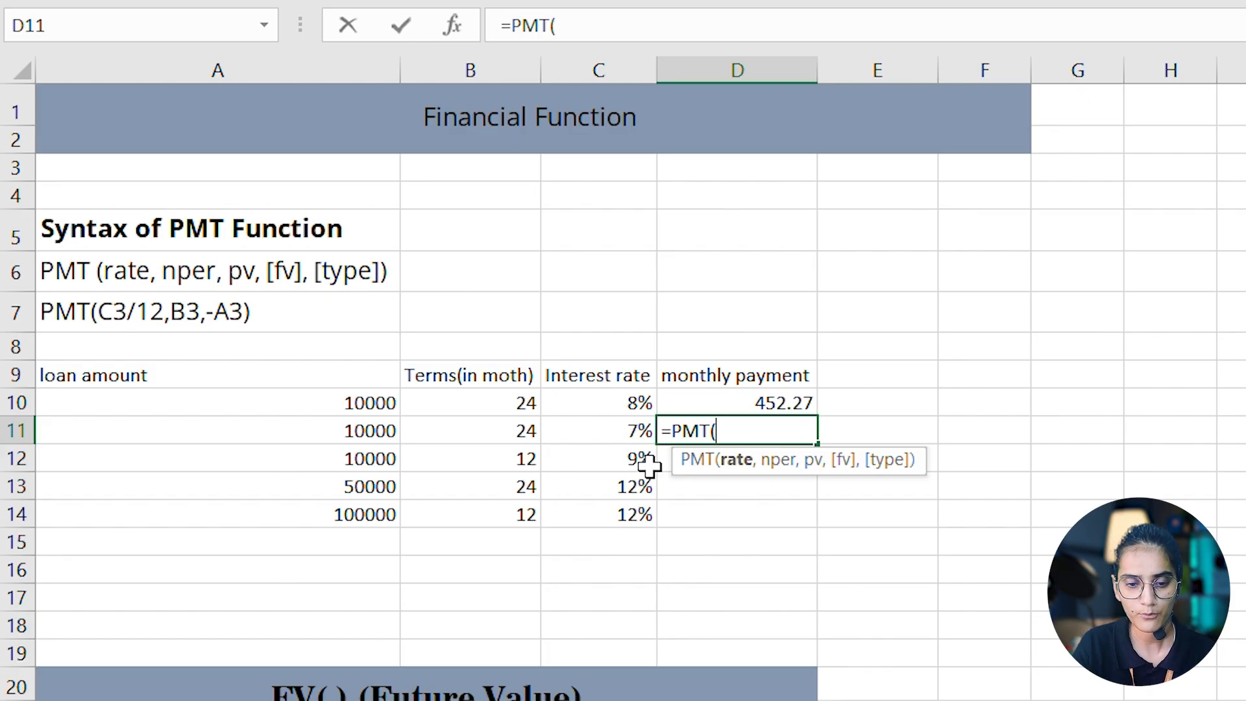
pyautogui.click(615, 431)
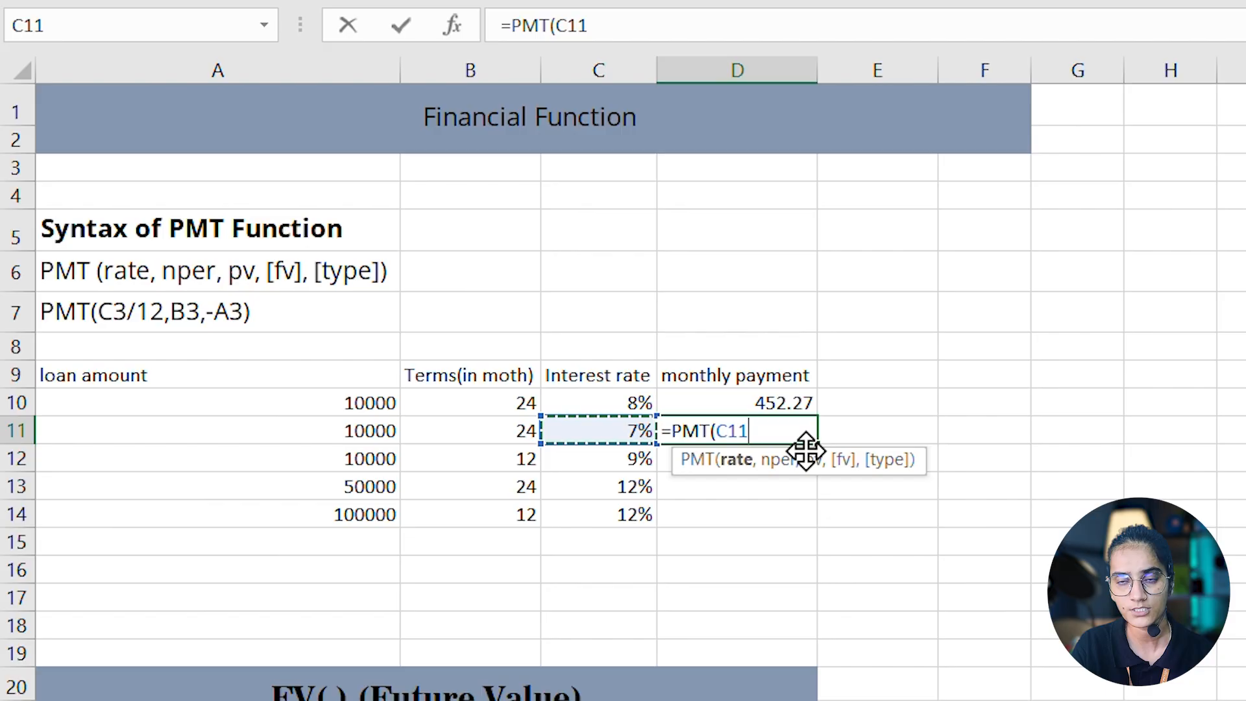
pyautogui.write('/12')
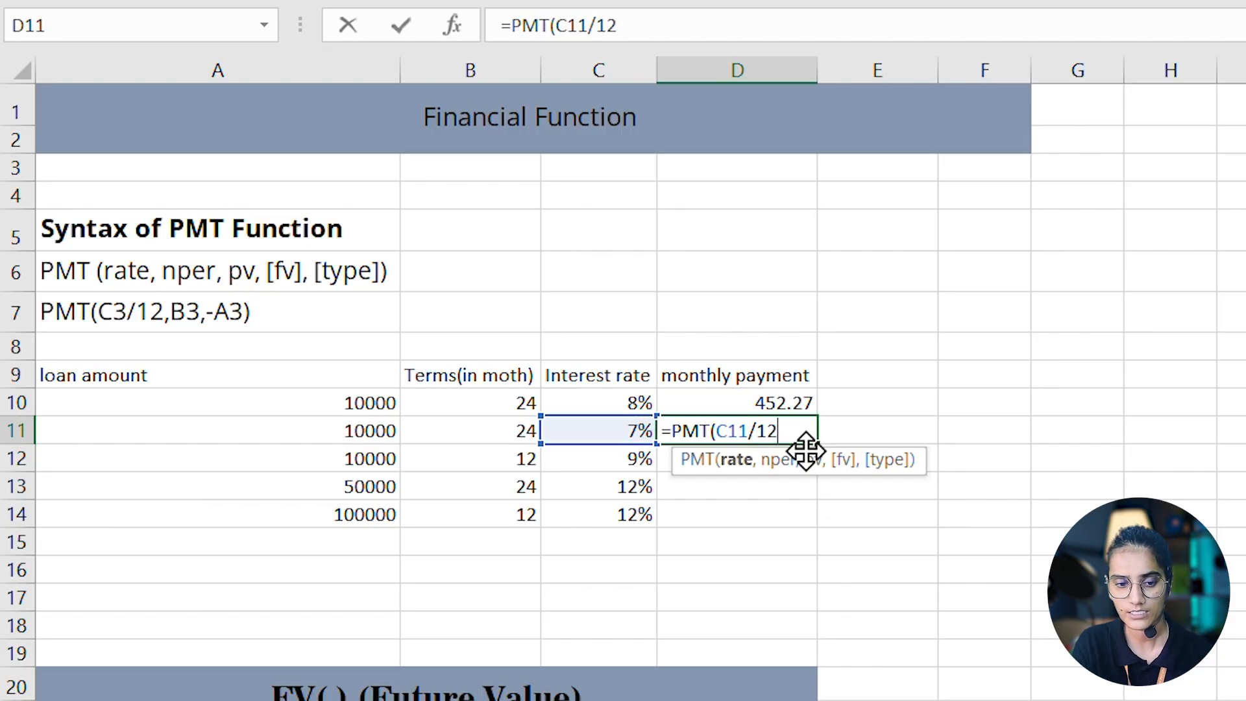
pyautogui.write(',')
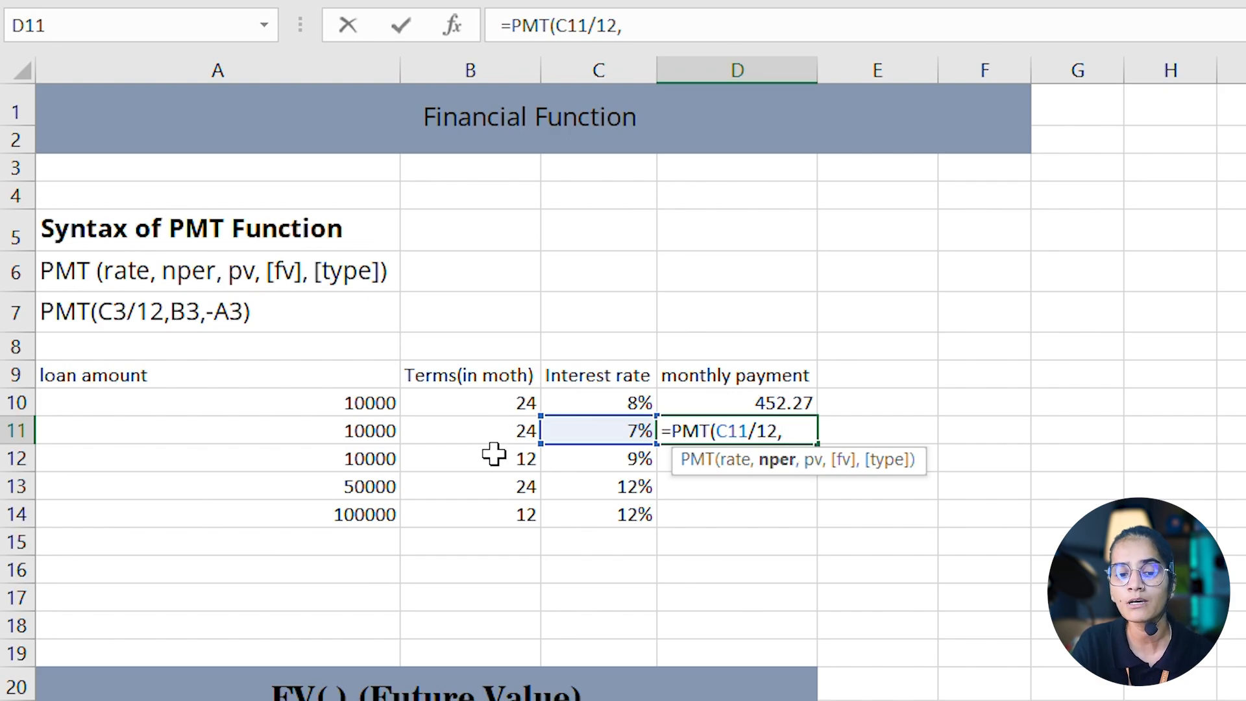
pyautogui.click(503, 436)
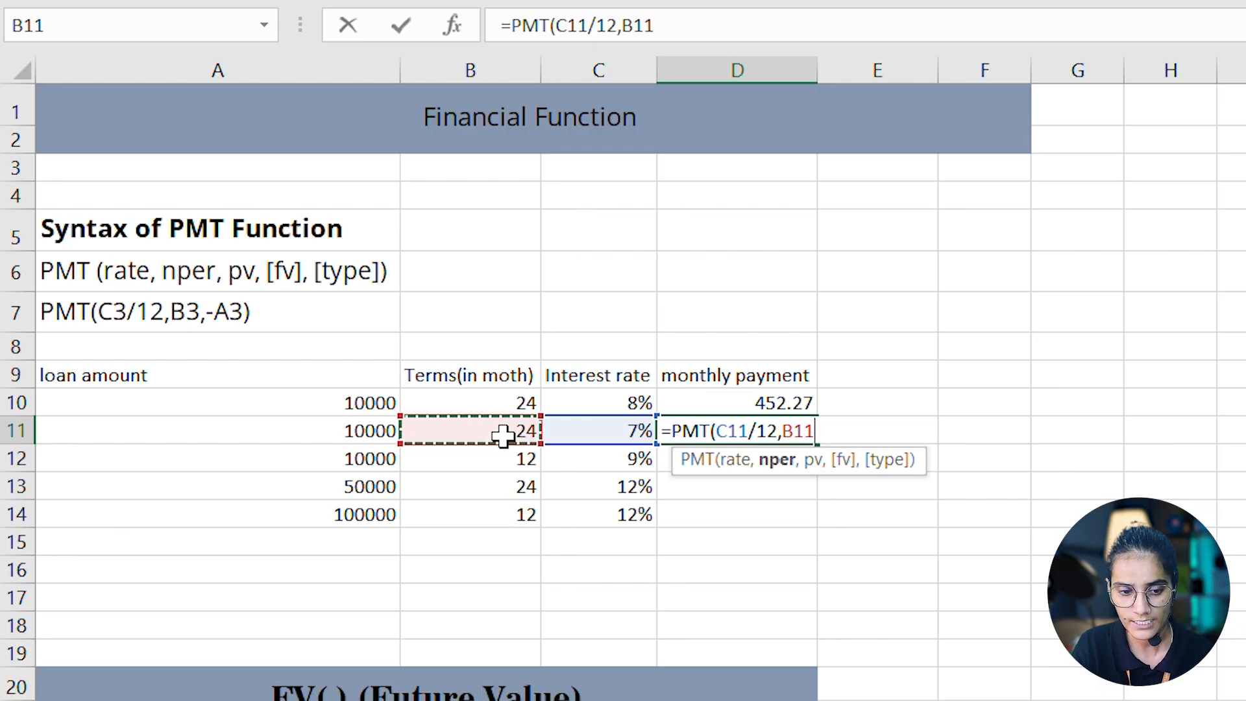
pyautogui.write(',-')
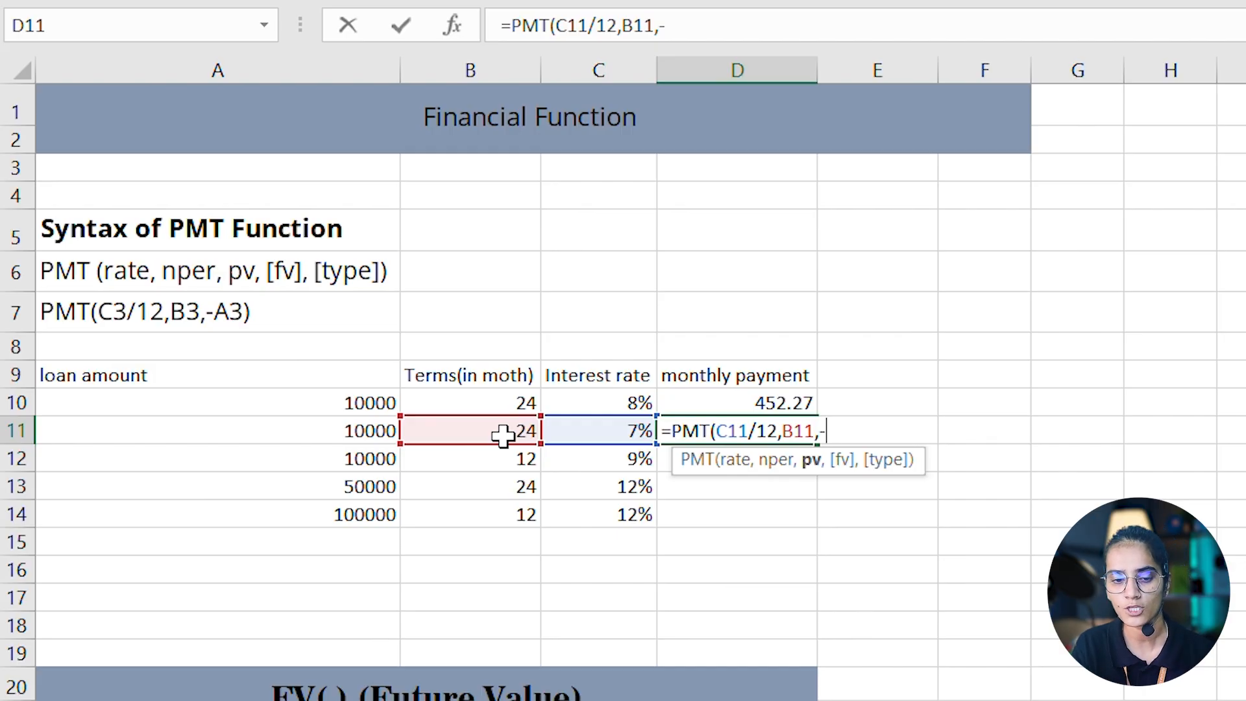
pyautogui.click(338, 435)
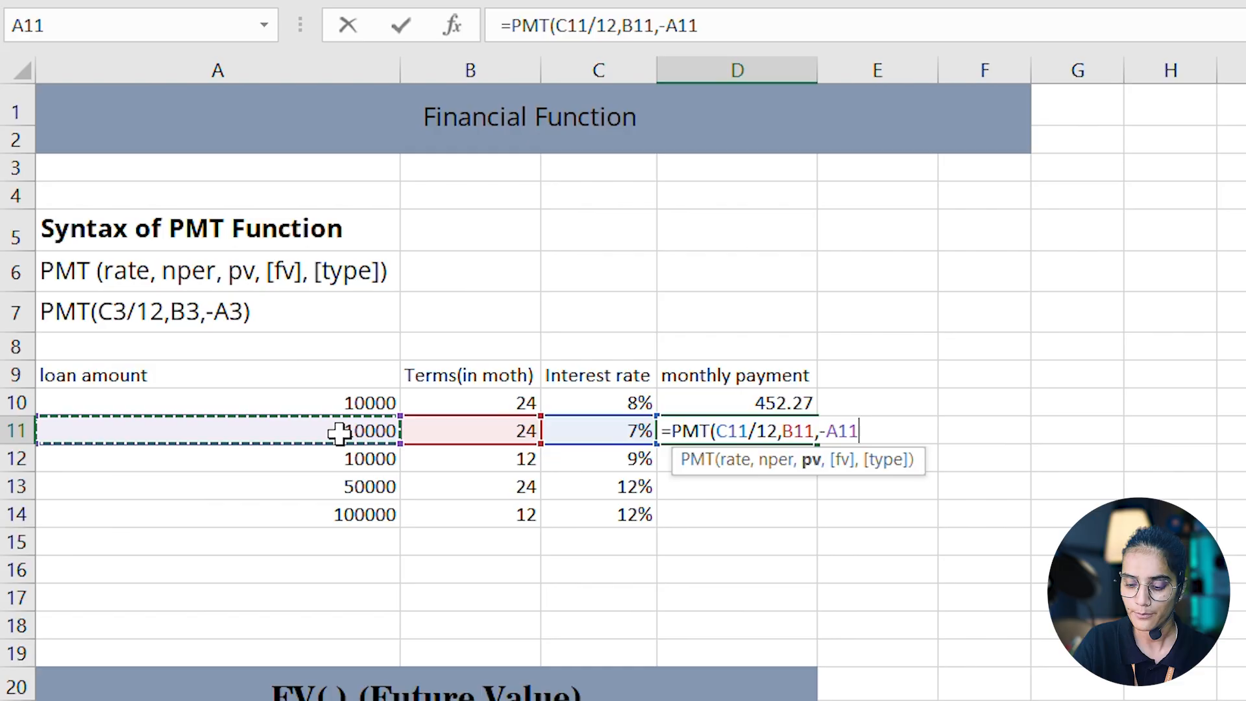
pyautogui.write(')')
pyautogui.press('Return')
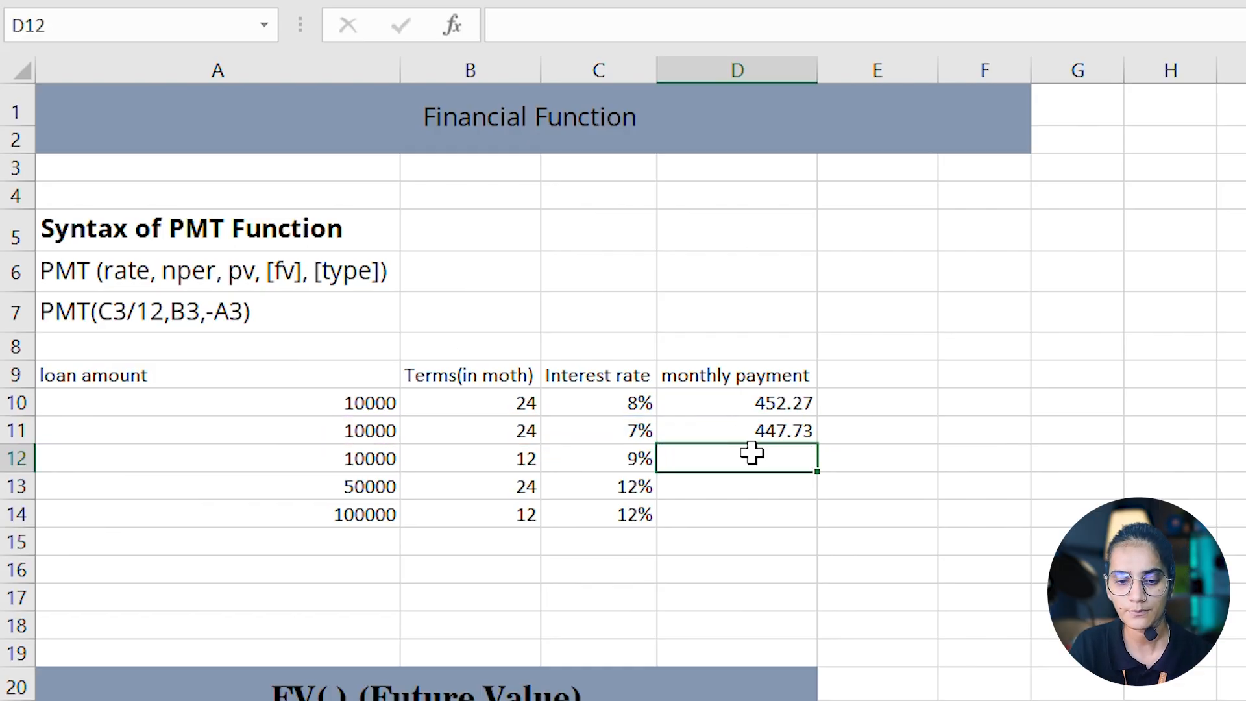
pyautogui.click(782, 435)
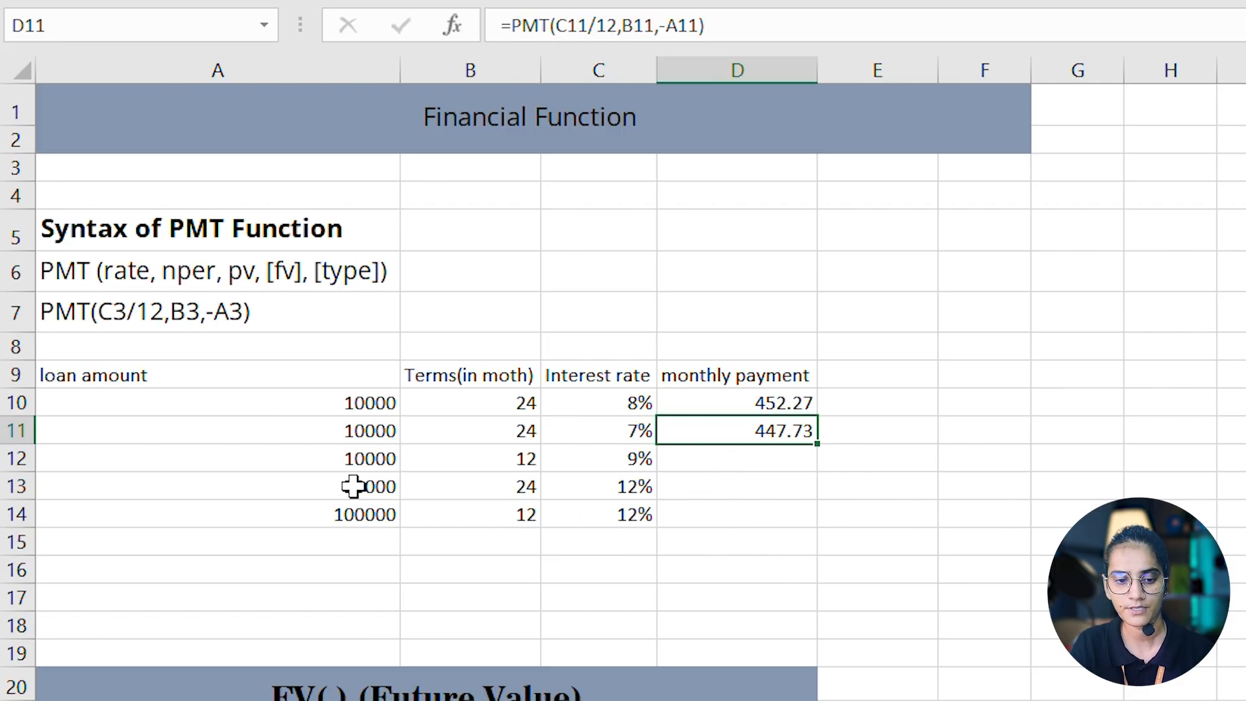
# - Calculate the monthly payment for the 50000 loan in D13 with =PMT(C13/12,B13,-A13)
pyautogui.click(712, 499)
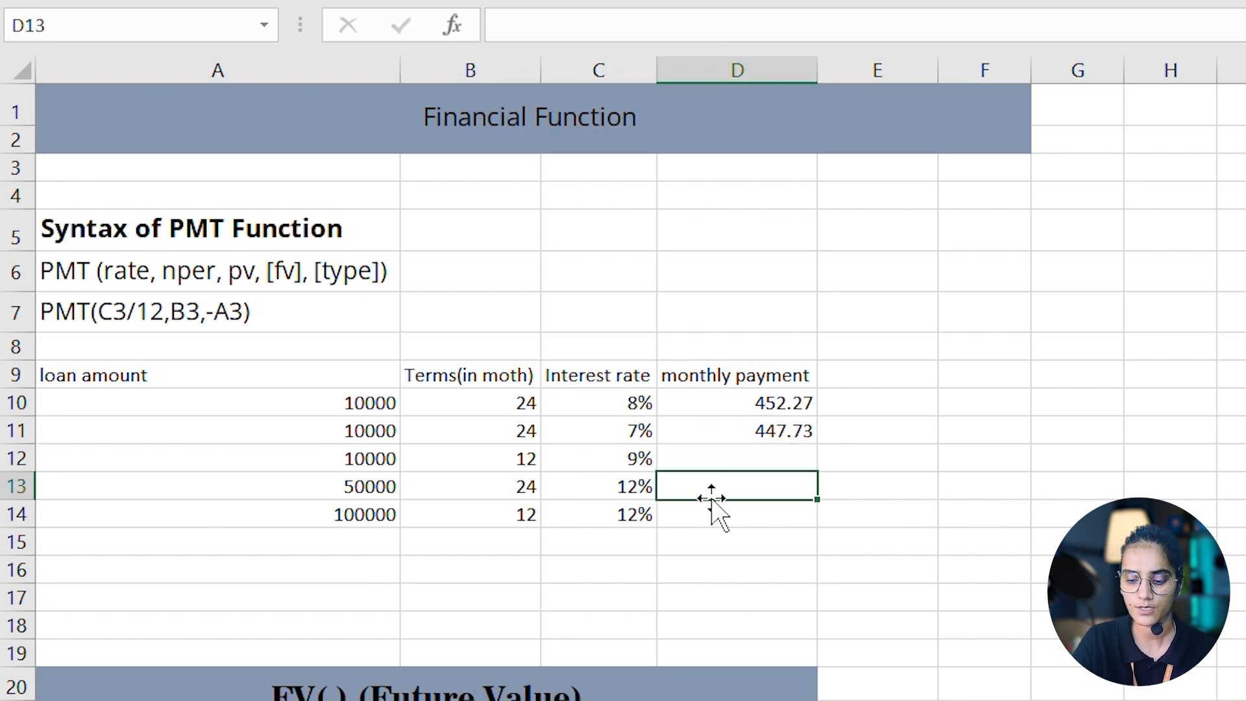
pyautogui.write('=pm')
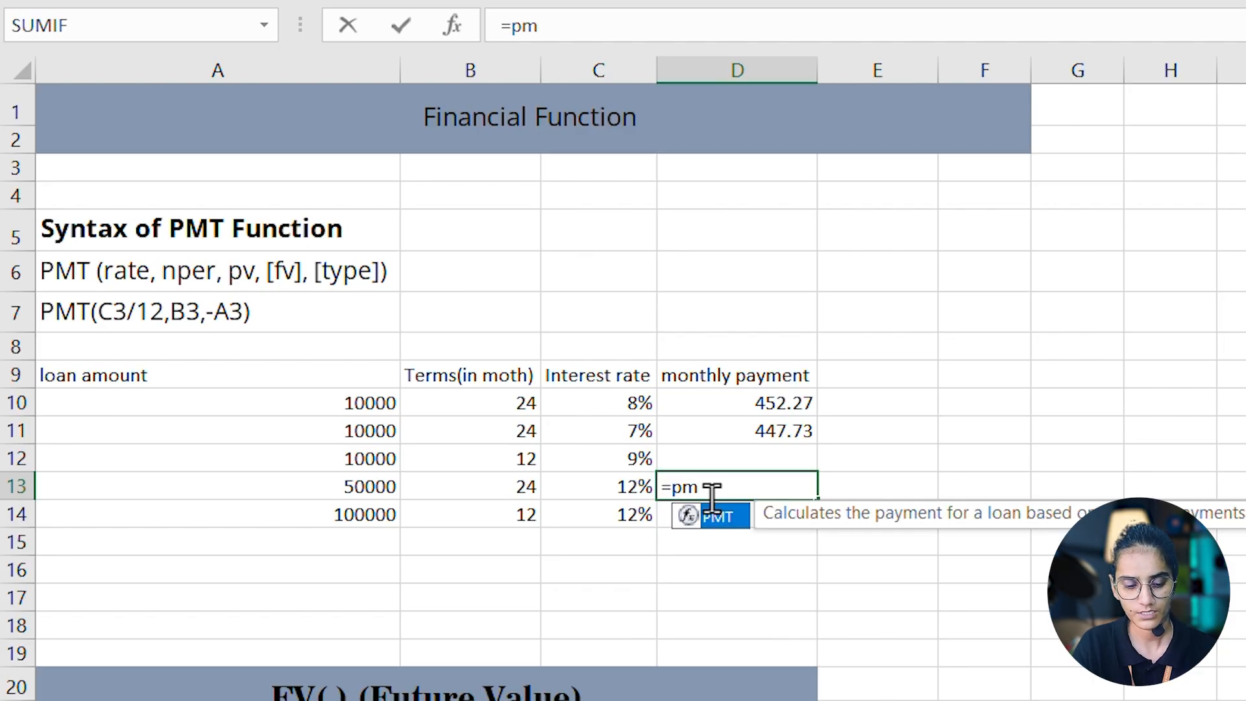
pyautogui.press('Tab')
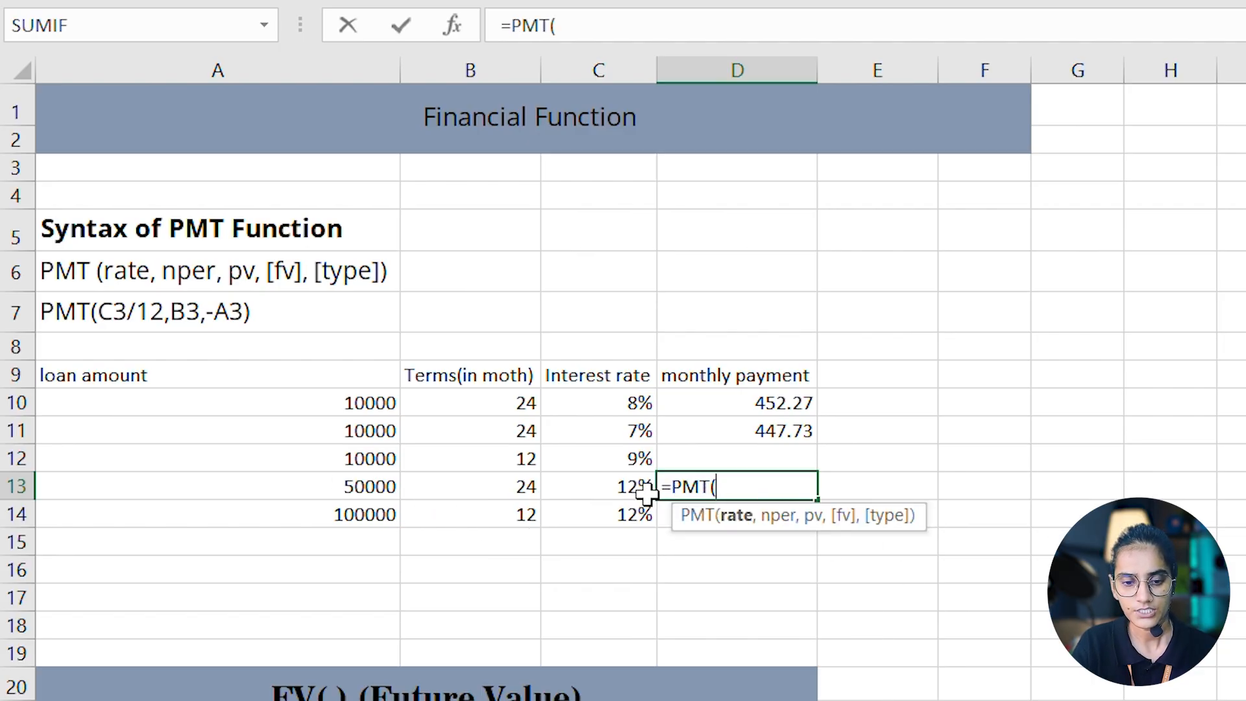
pyautogui.click(623, 488)
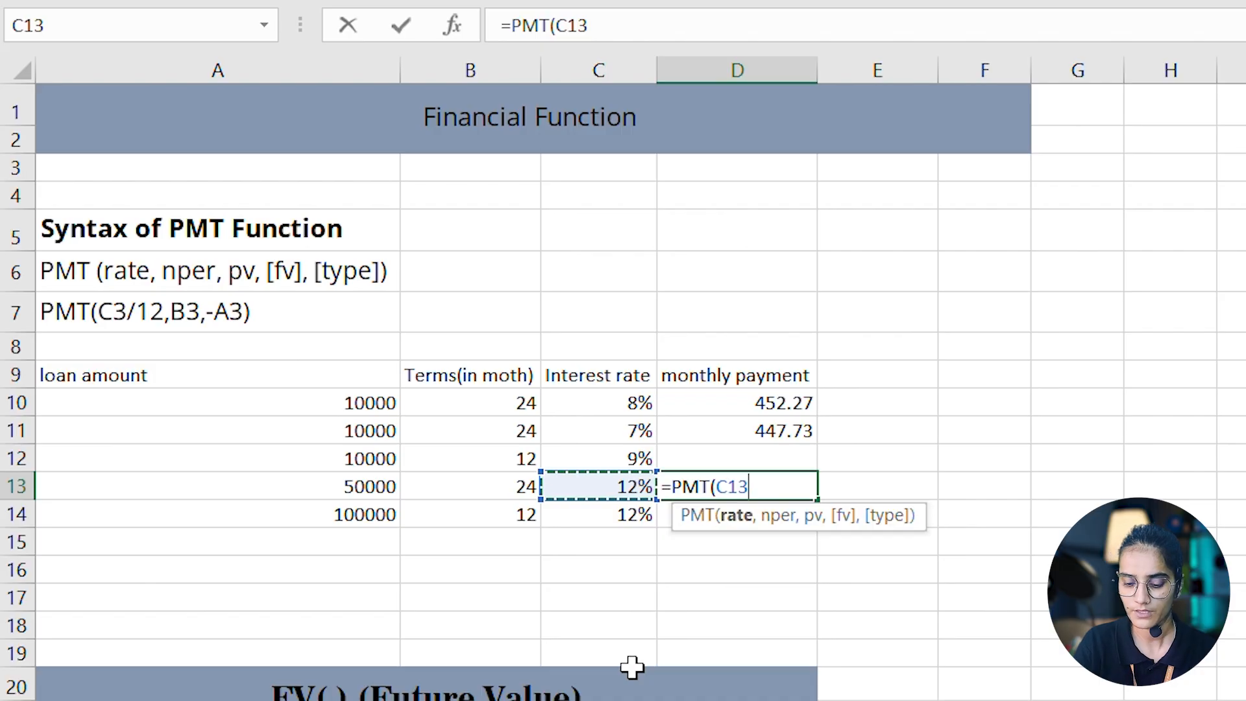
pyautogui.write('/12')
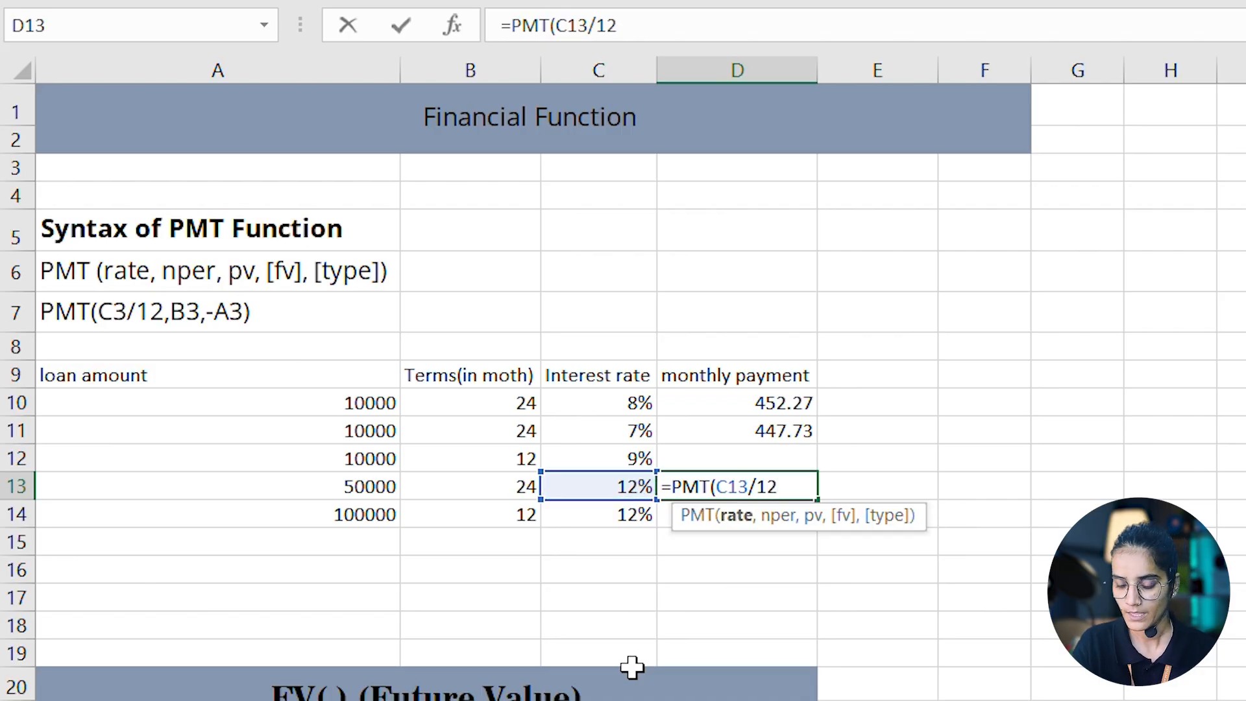
pyautogui.write(',')
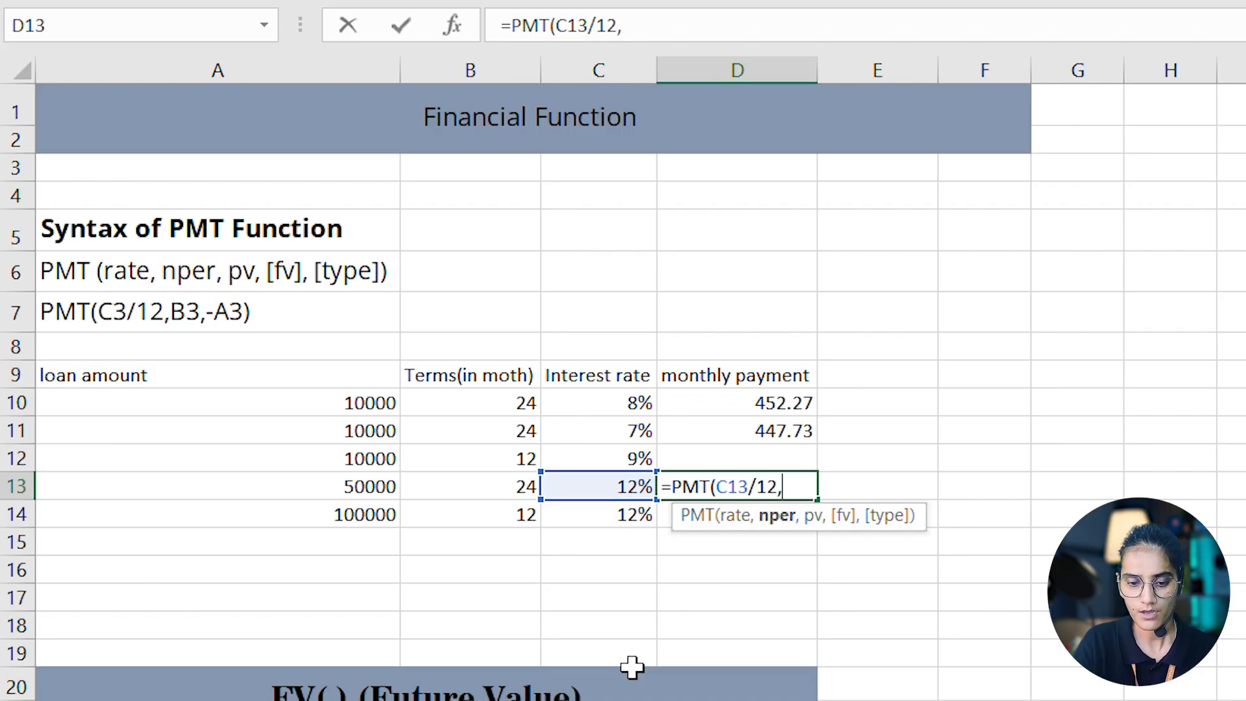
pyautogui.click(484, 486)
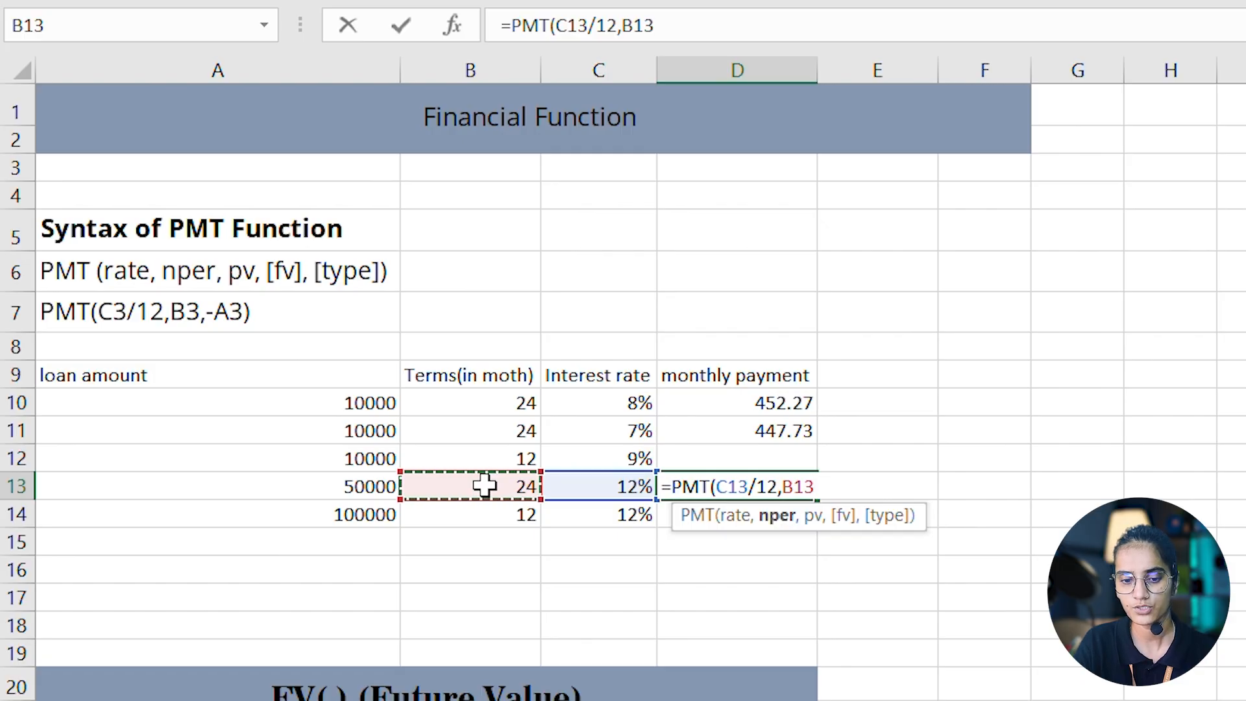
pyautogui.write(',-')
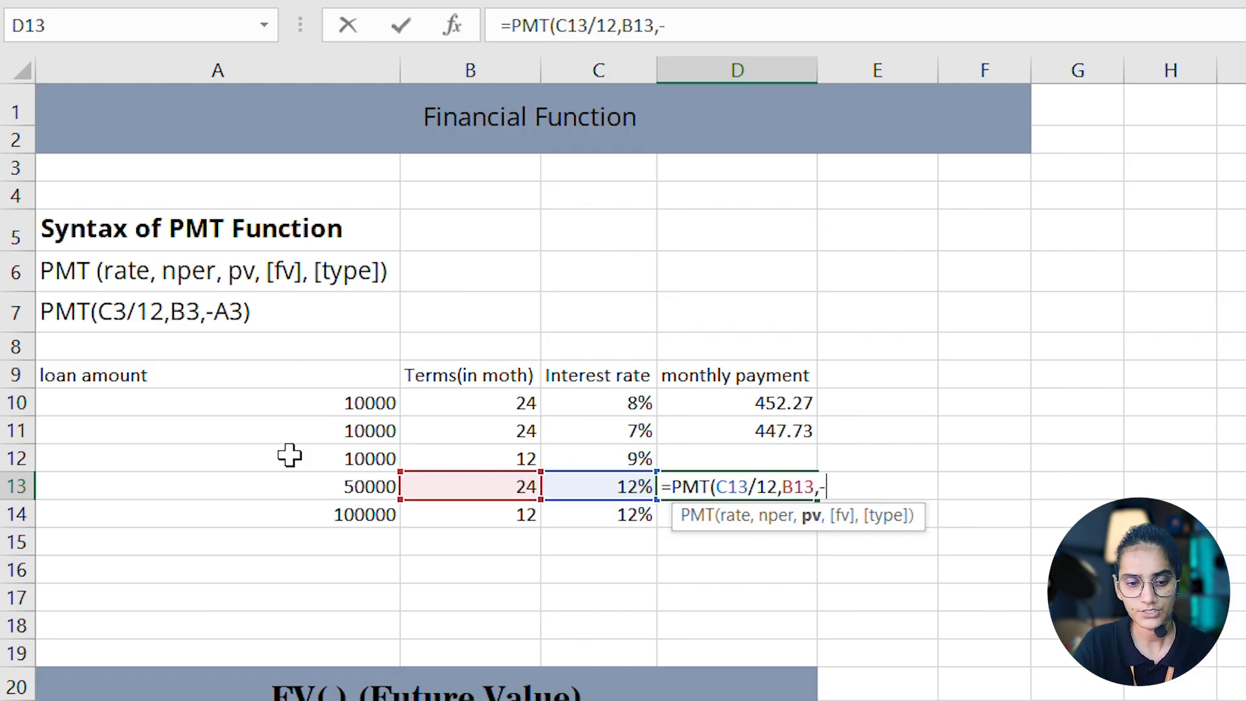
pyautogui.click(349, 484)
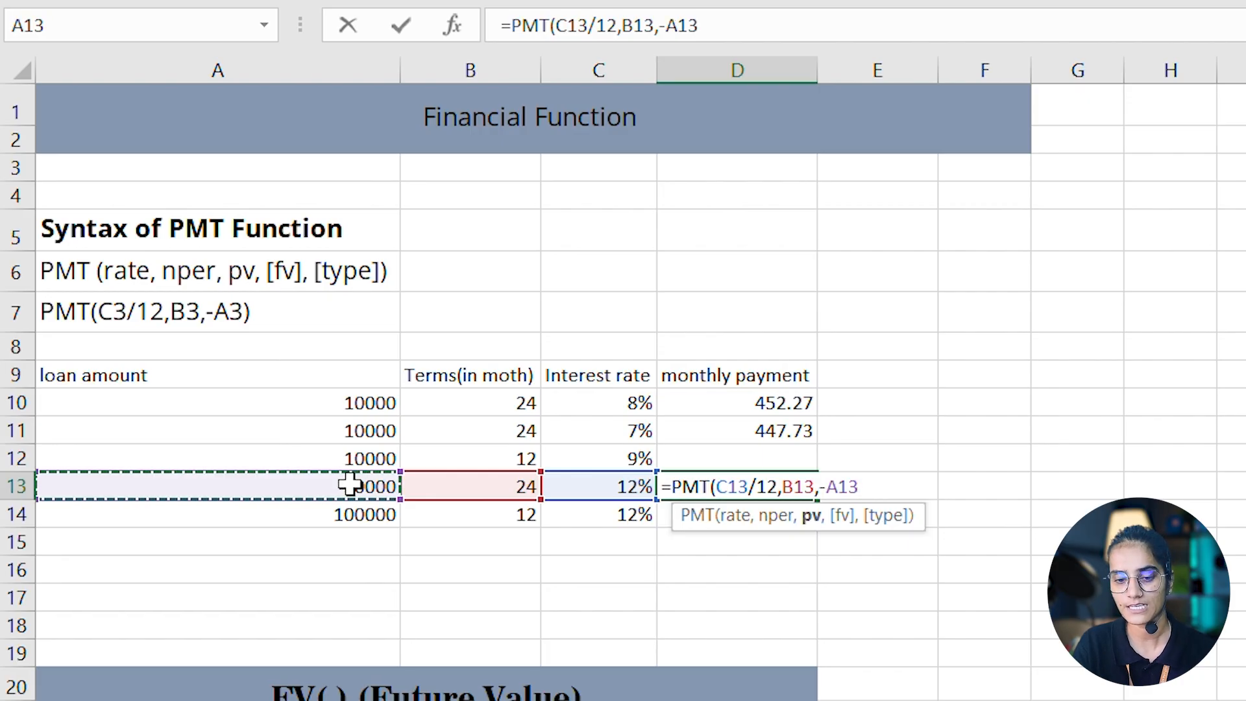
pyautogui.write(')')
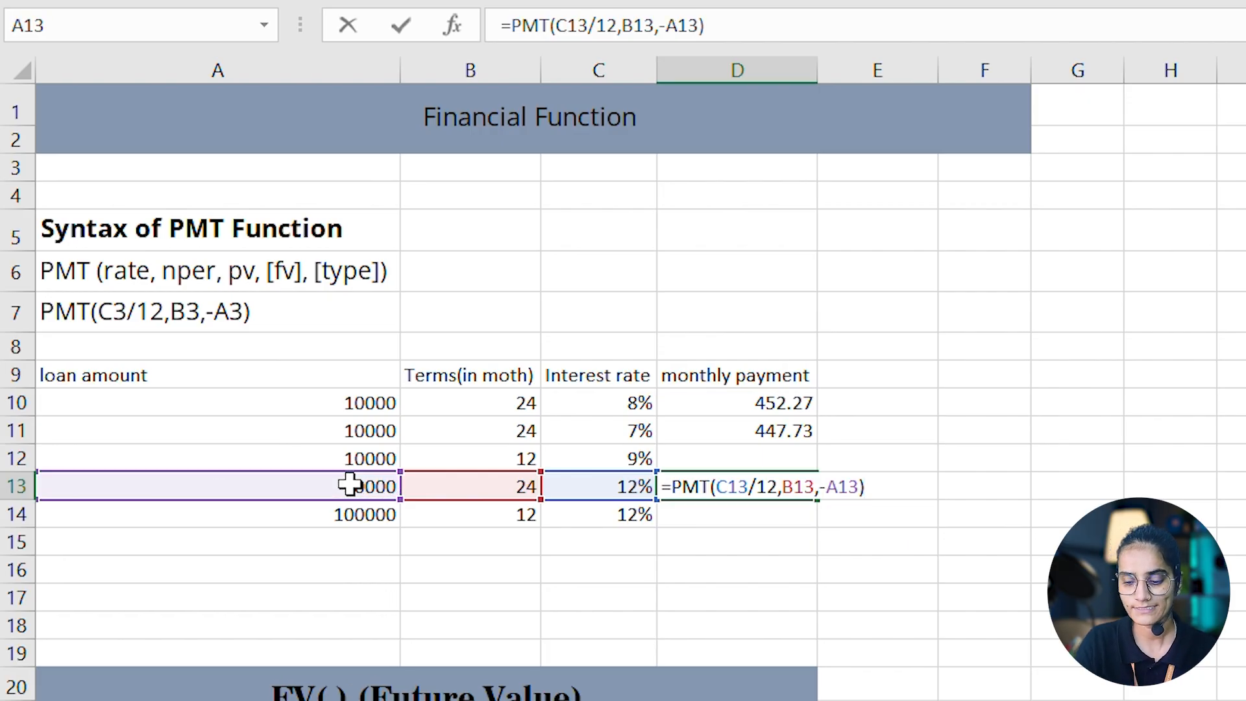
pyautogui.press('Return')
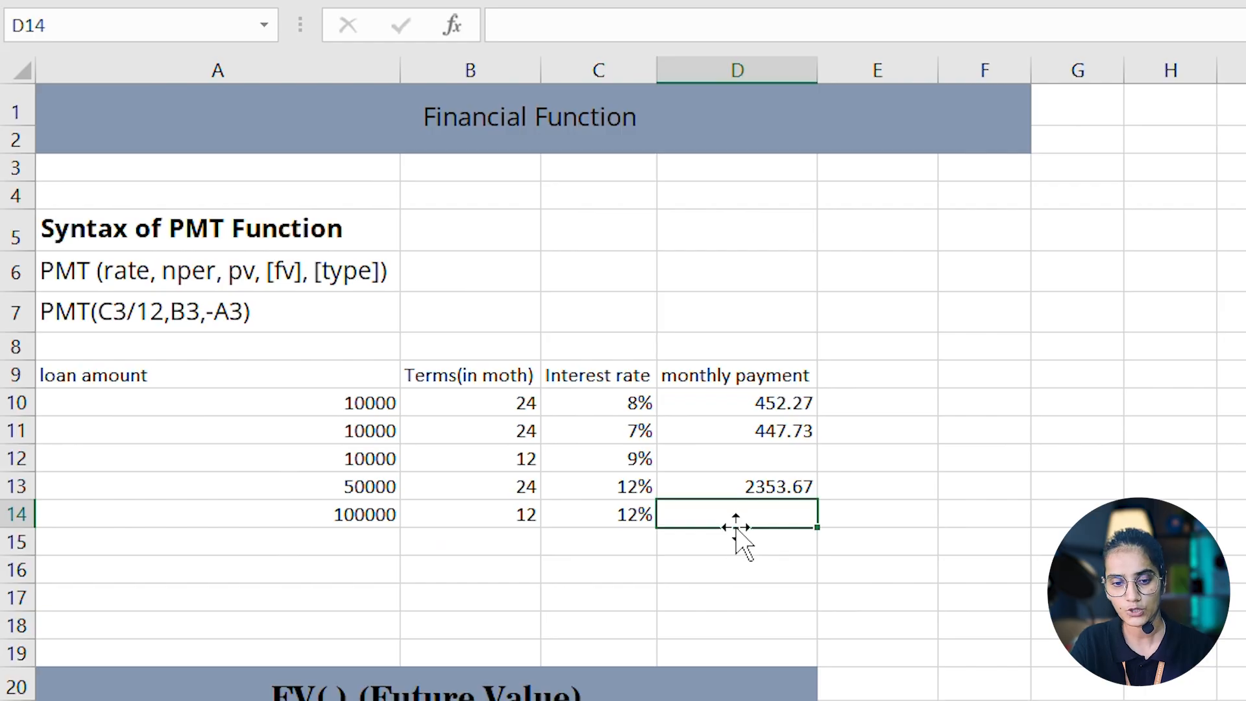
pyautogui.write('=')
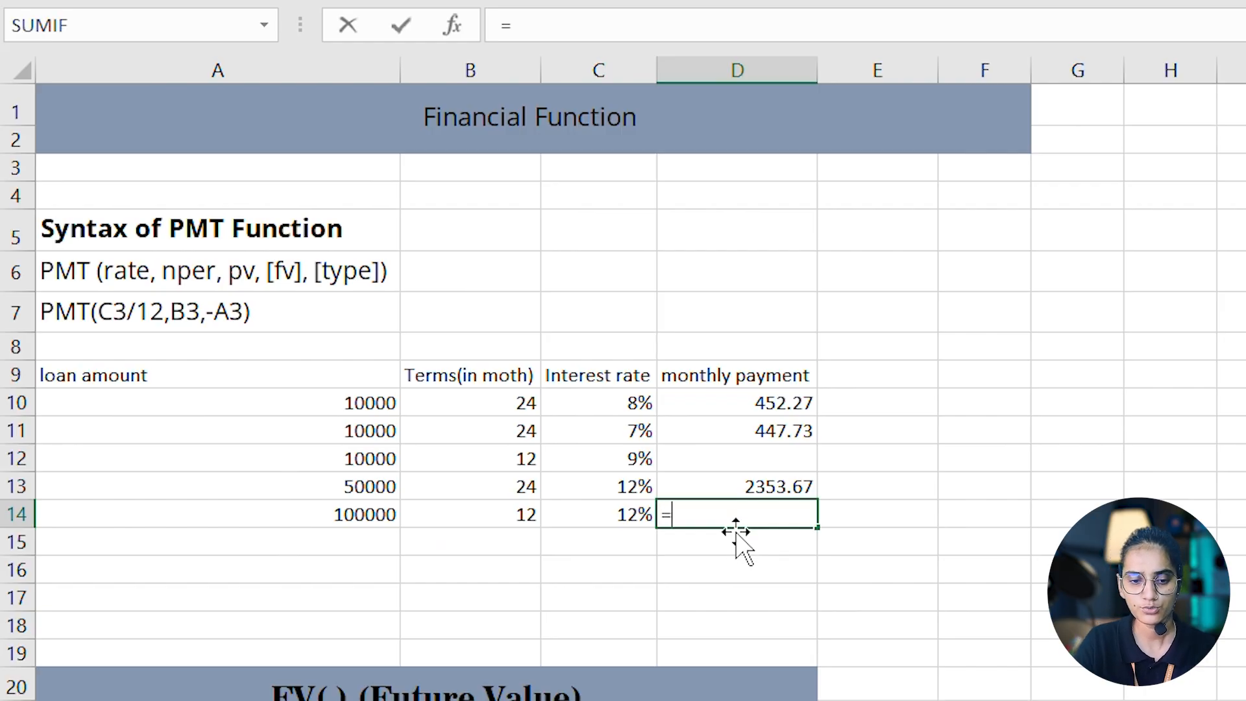
pyautogui.click(616, 519)
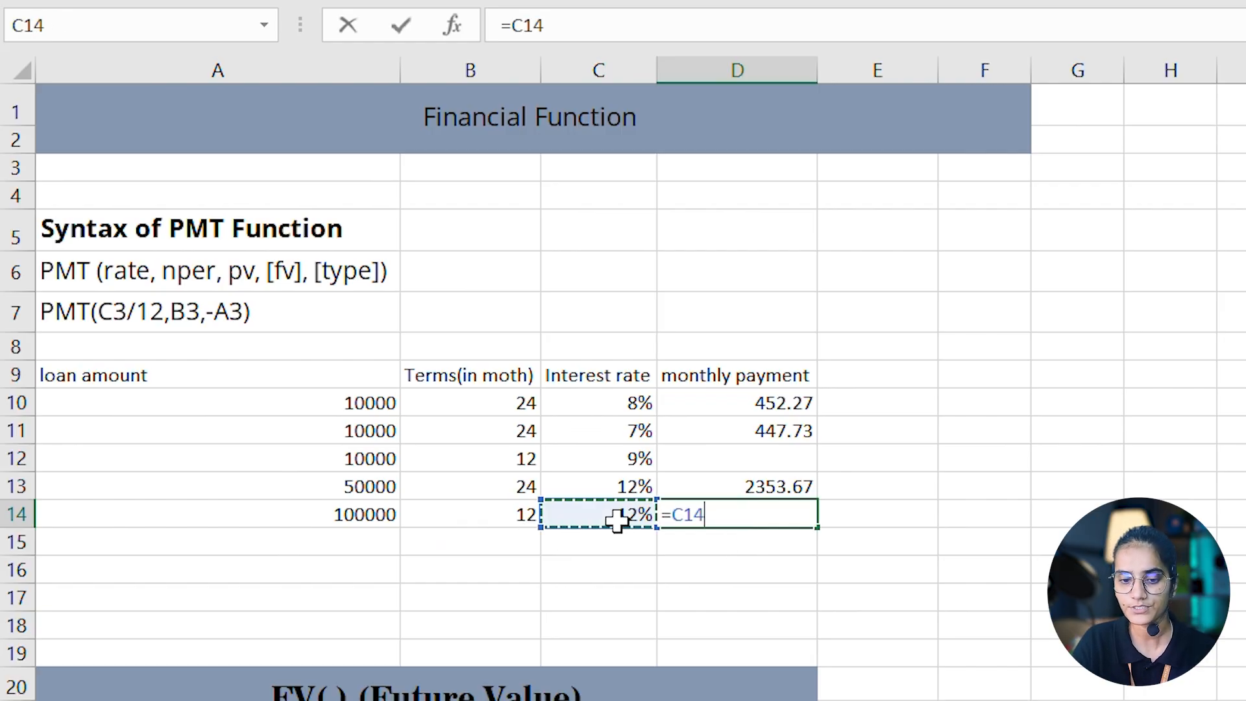
pyautogui.press('Return')
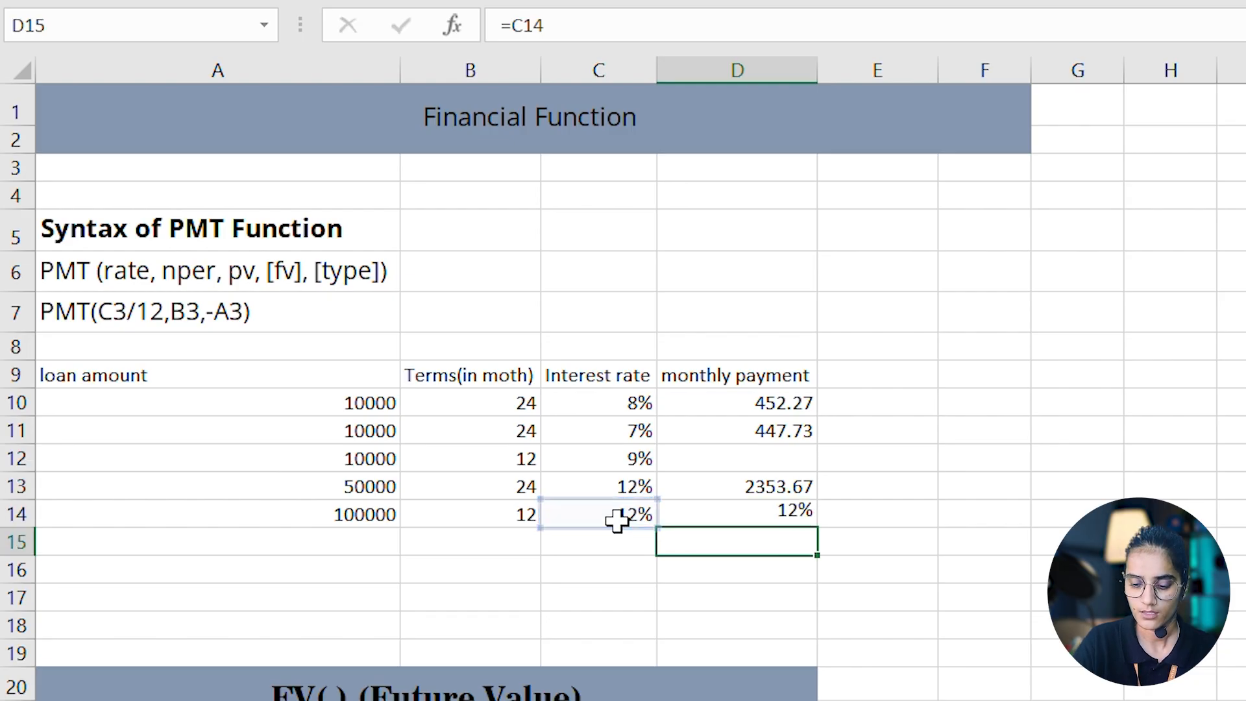
pyautogui.press('Down')
pyautogui.press('Down')
pyautogui.press('Down')
pyautogui.press('Down')
pyautogui.press('Down')
pyautogui.press('Down')
pyautogui.press('Down')
pyautogui.press('Down')
pyautogui.press('Down')
pyautogui.press('Down')
pyautogui.press('Down')
pyautogui.press('Down')
pyautogui.click(759, 511)
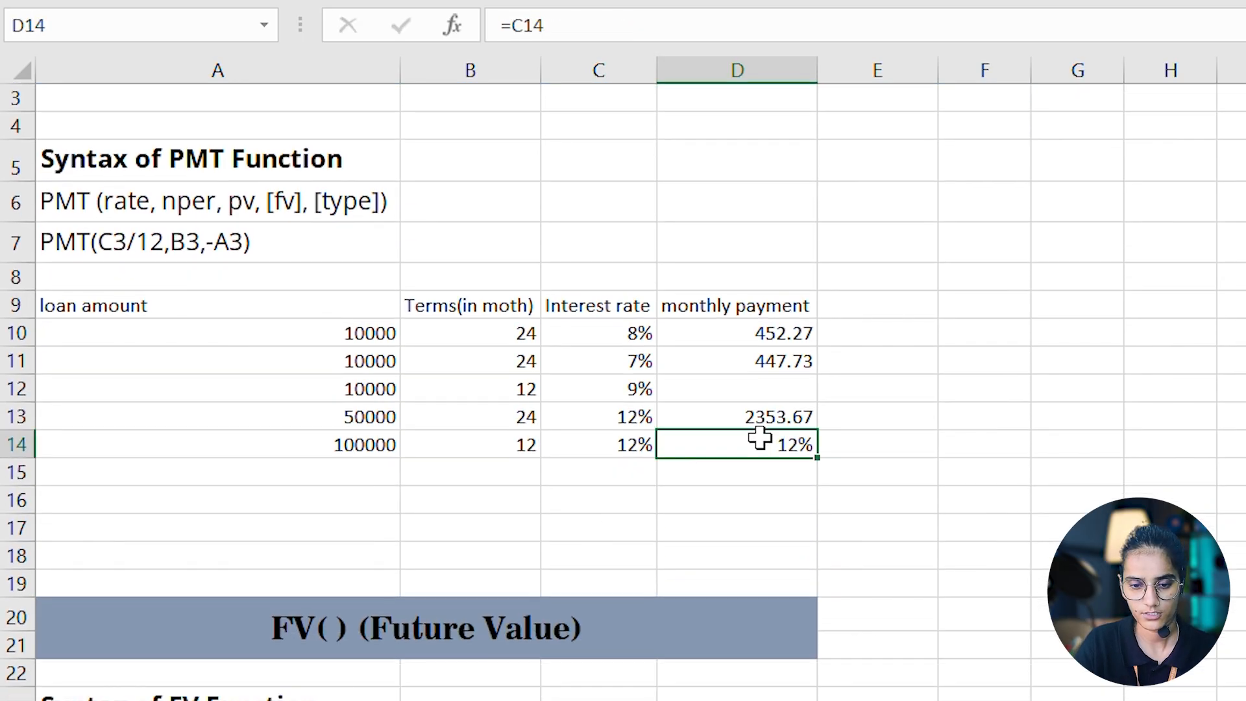
pyautogui.press('BackSpace')
# - Calculate the monthly payment for the 100000 loan in D14 with =PMT(C14/12,B14,-A14)
pyautogui.write('=')
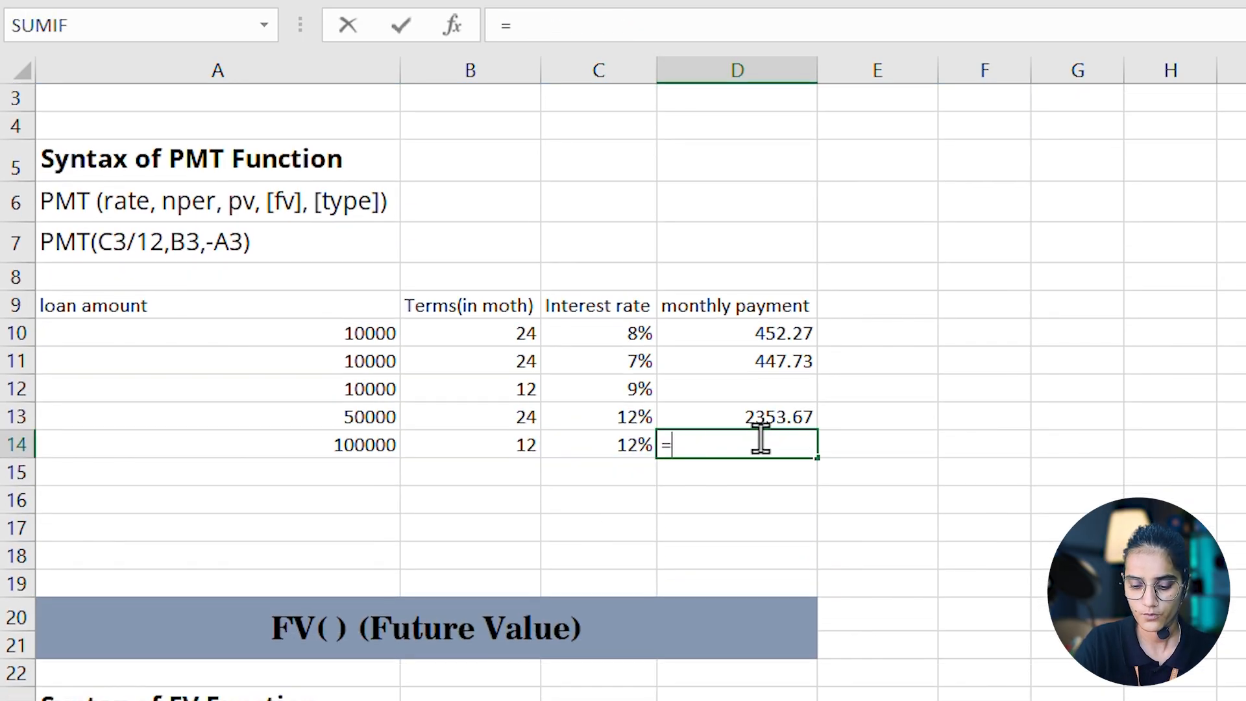
pyautogui.write('pm')
pyautogui.press('Tab')
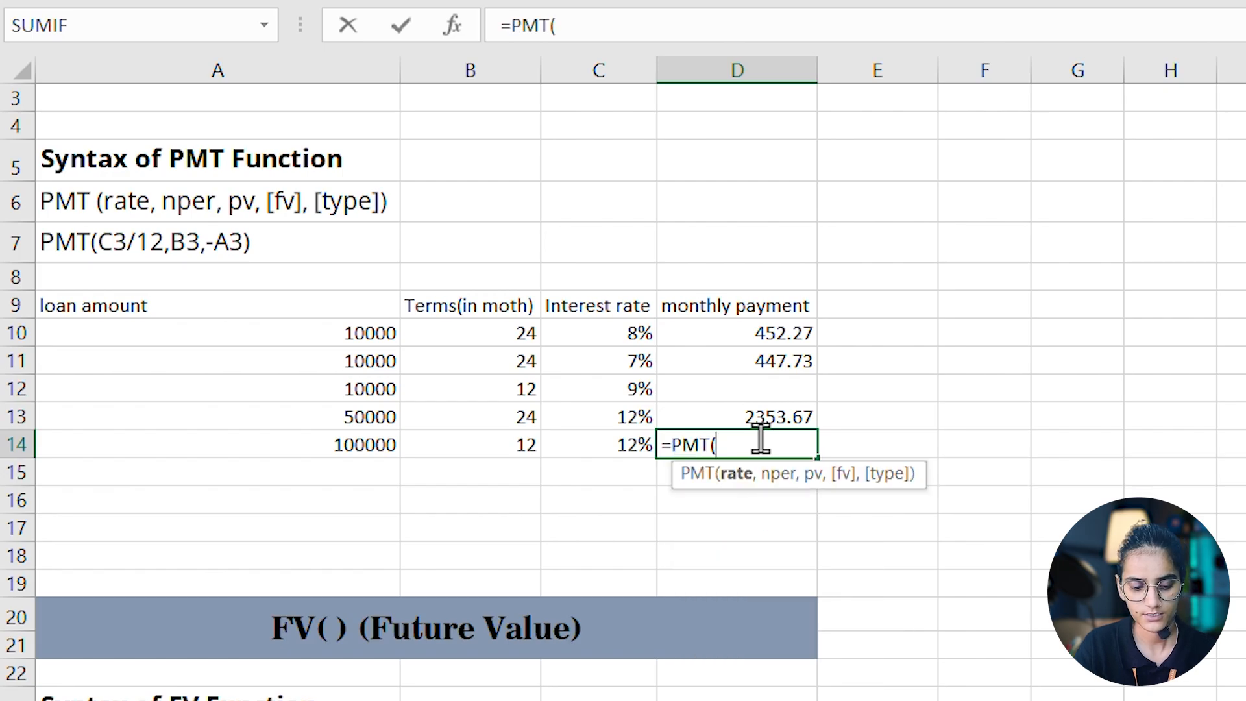
pyautogui.click(603, 446)
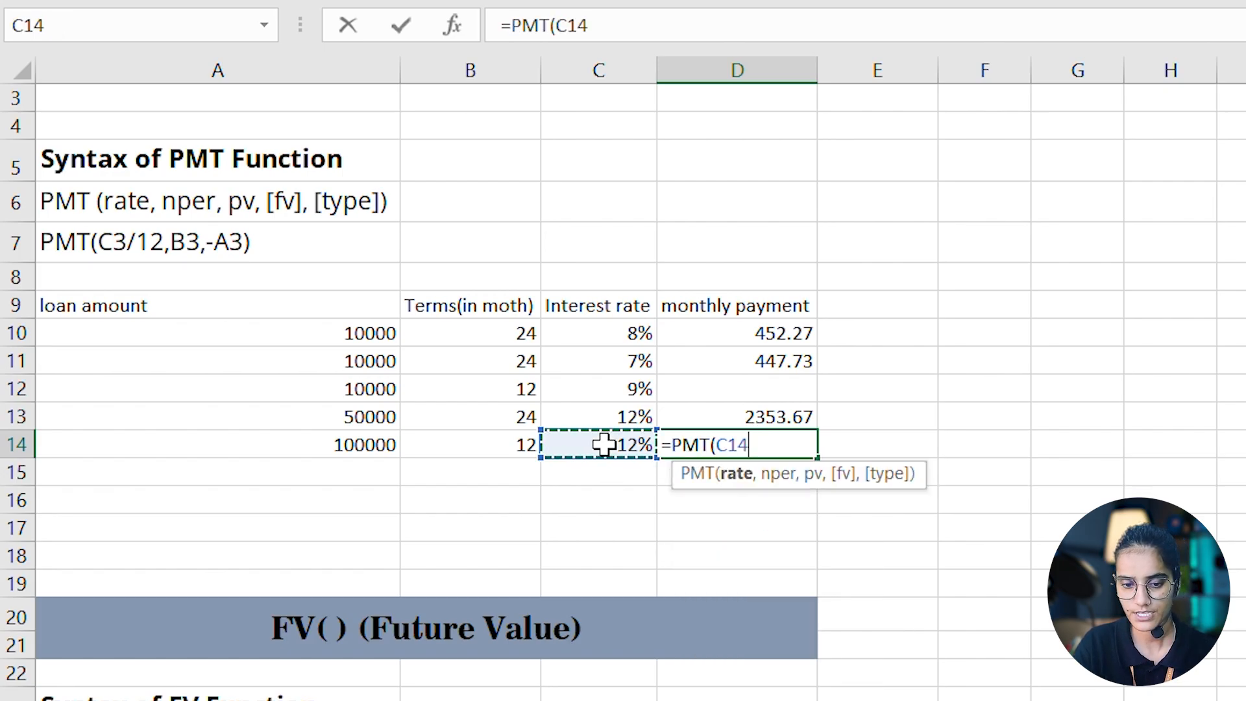
pyautogui.write('/12')
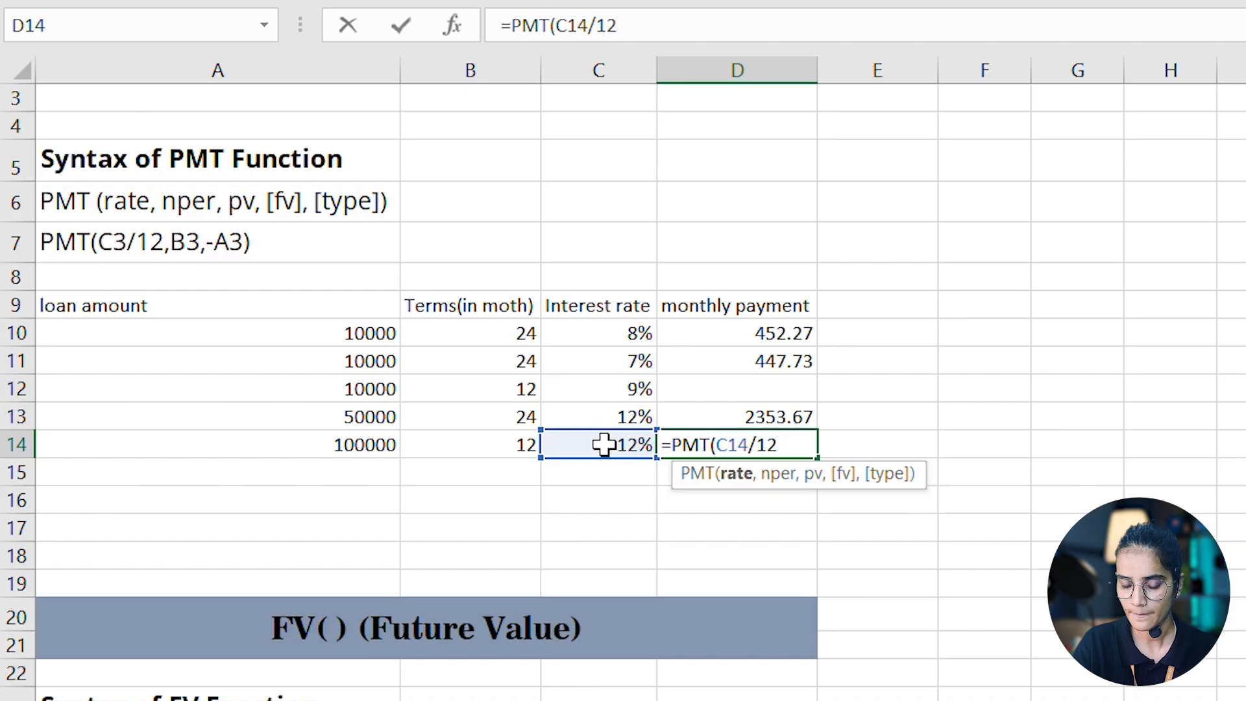
pyautogui.write(',')
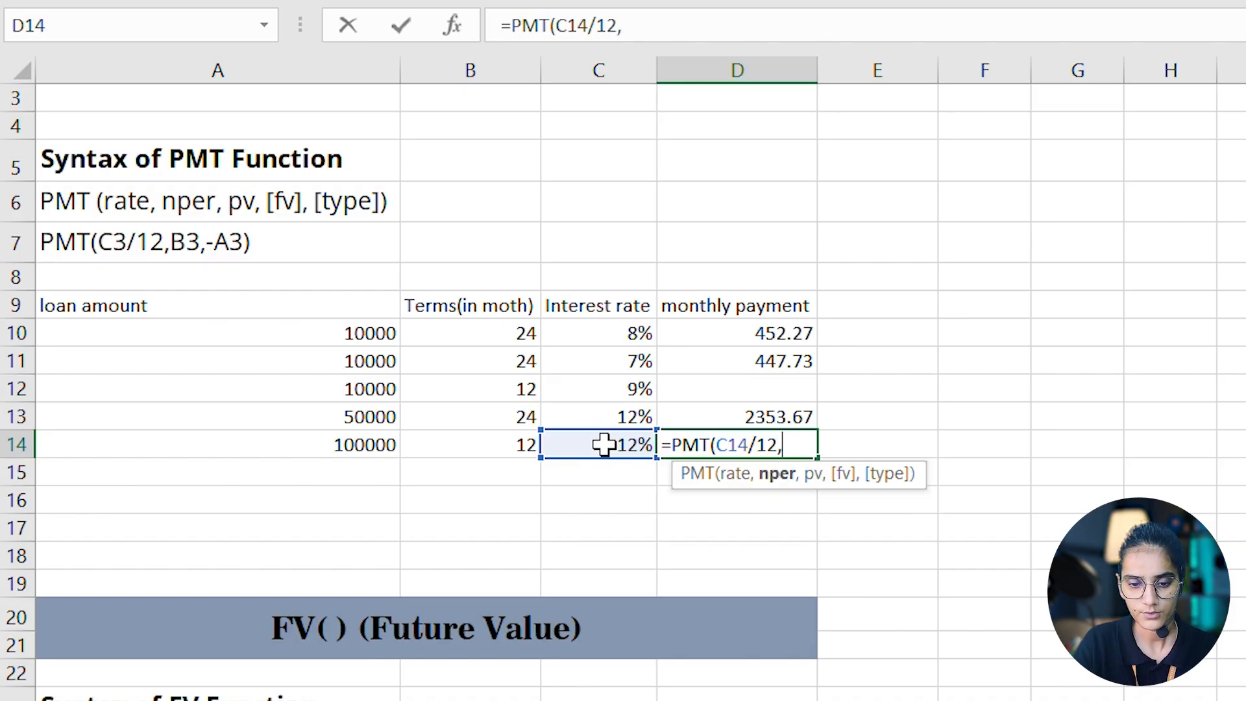
pyautogui.click(477, 445)
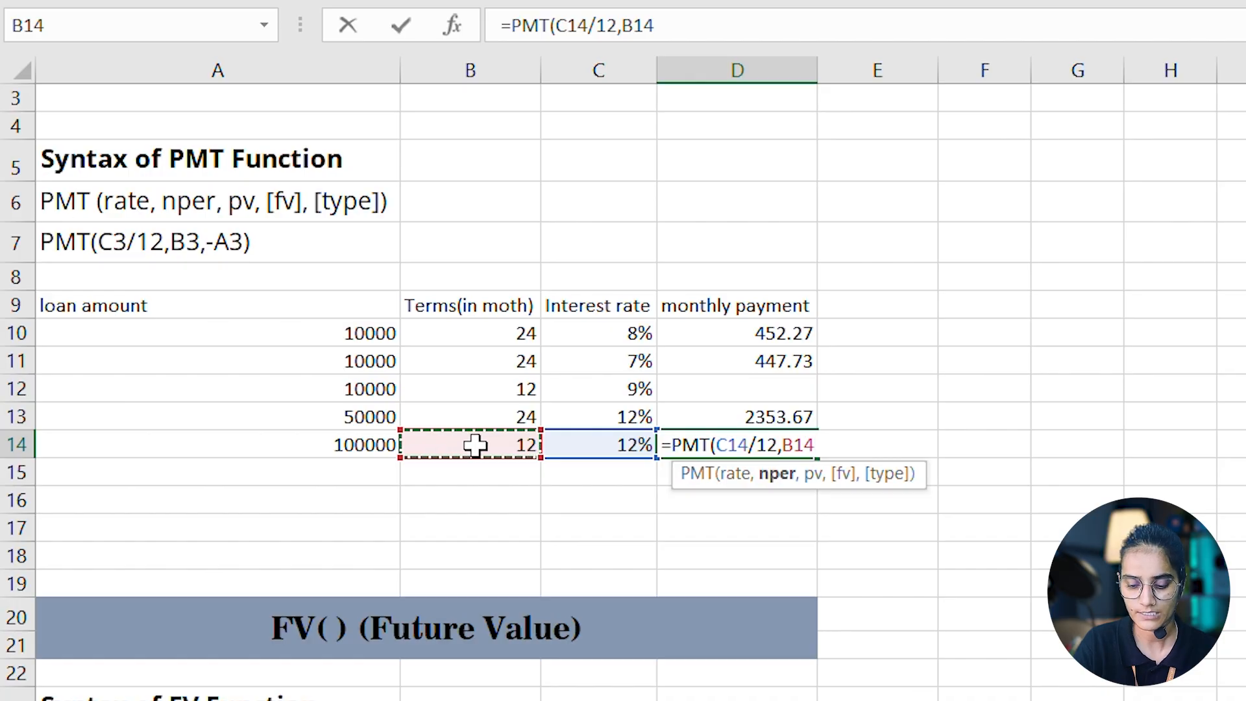
pyautogui.write(',-')
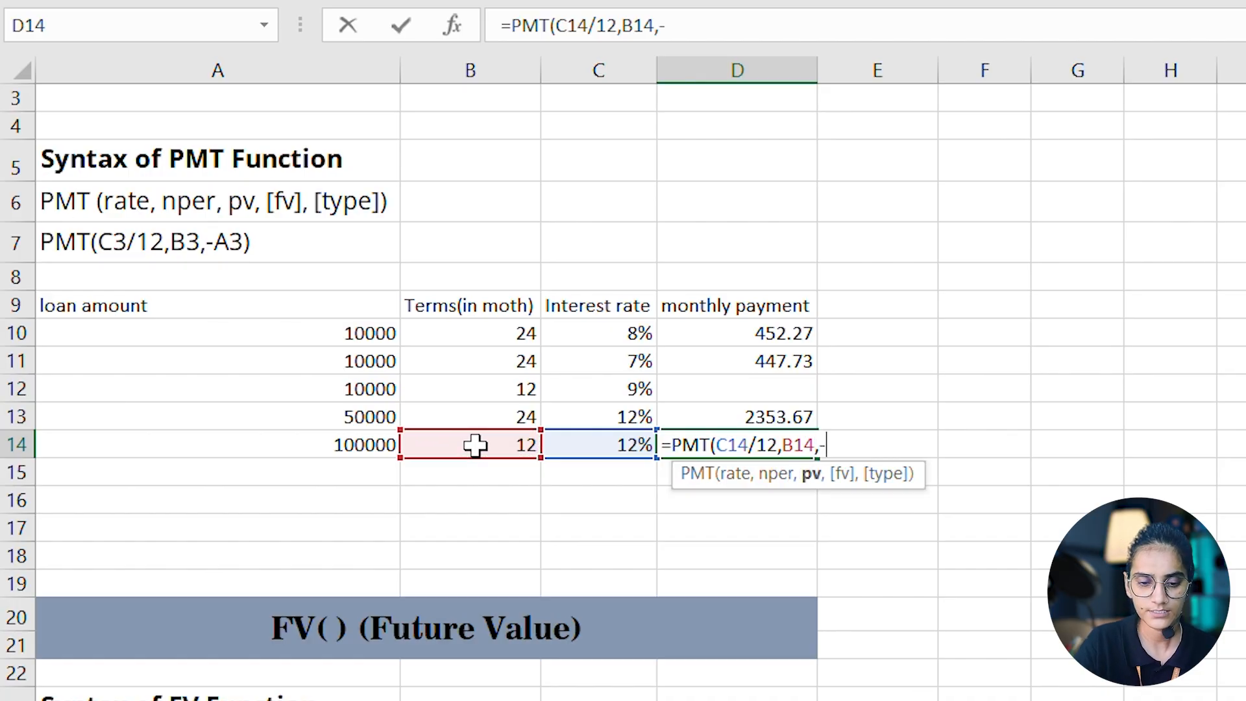
pyautogui.click(336, 447)
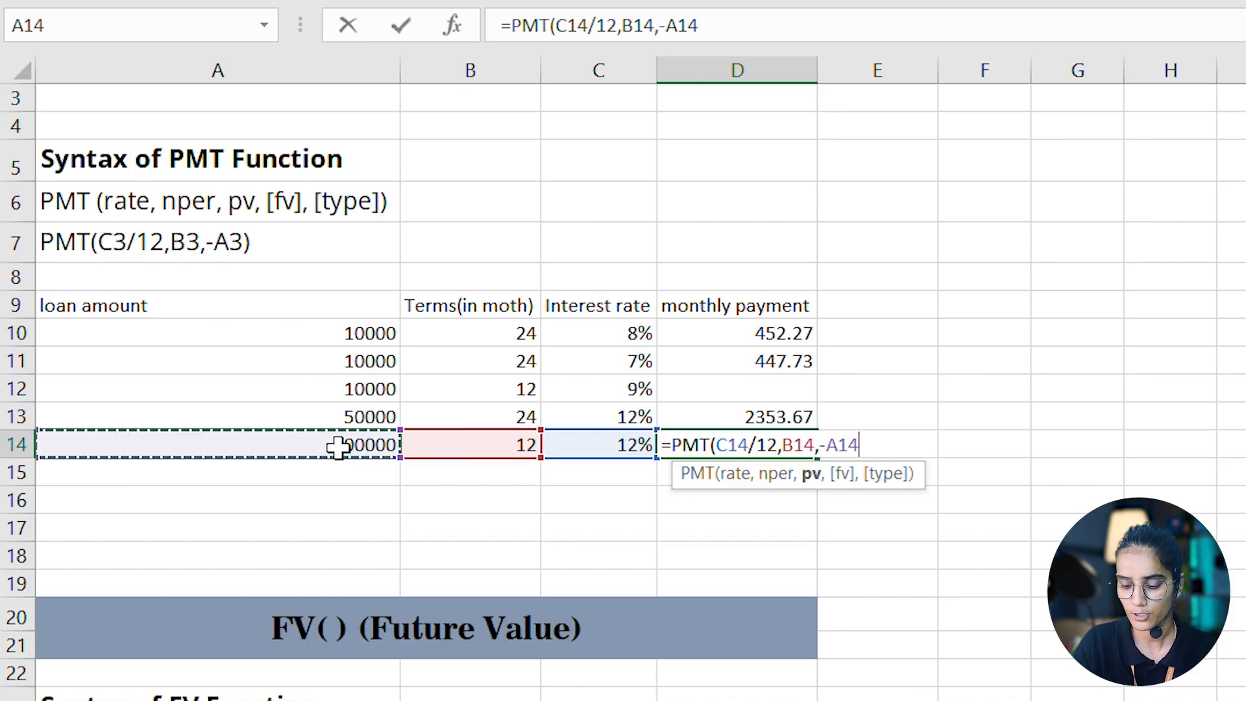
pyautogui.write(')')
pyautogui.press('Return')
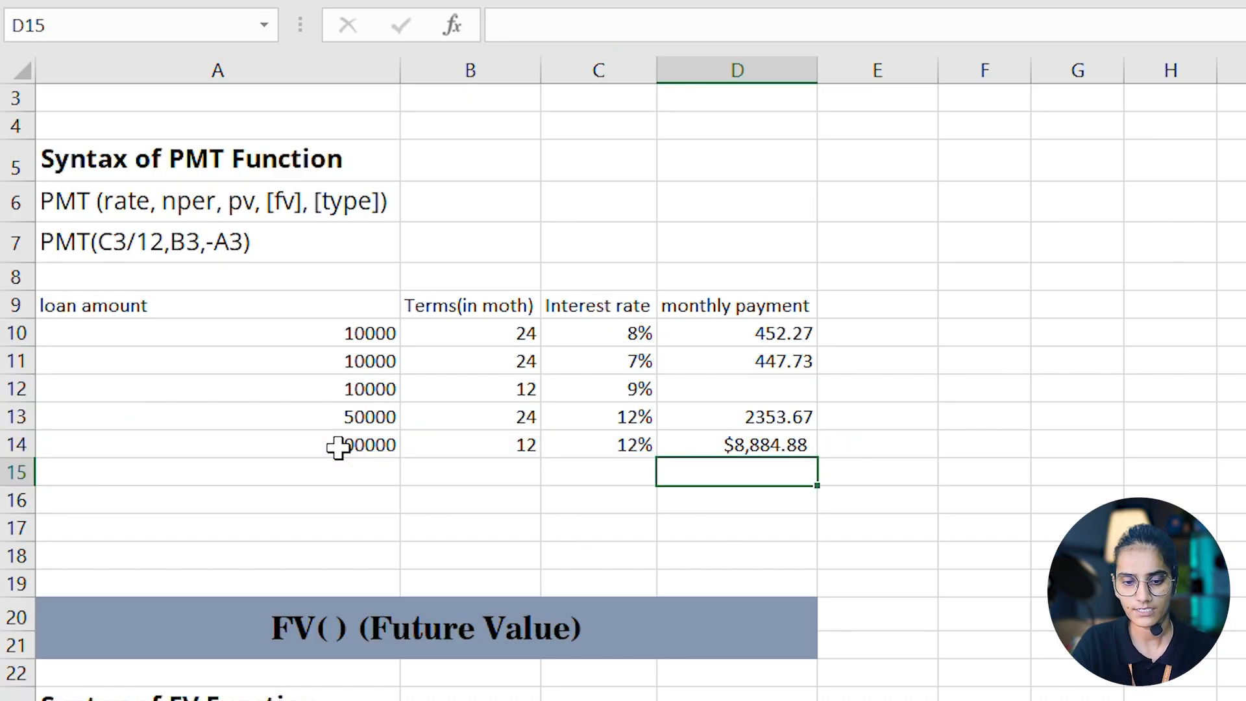
# - Remove the currency format from the payment in D14 and display it with no decimal places
pyautogui.click(723, 447)
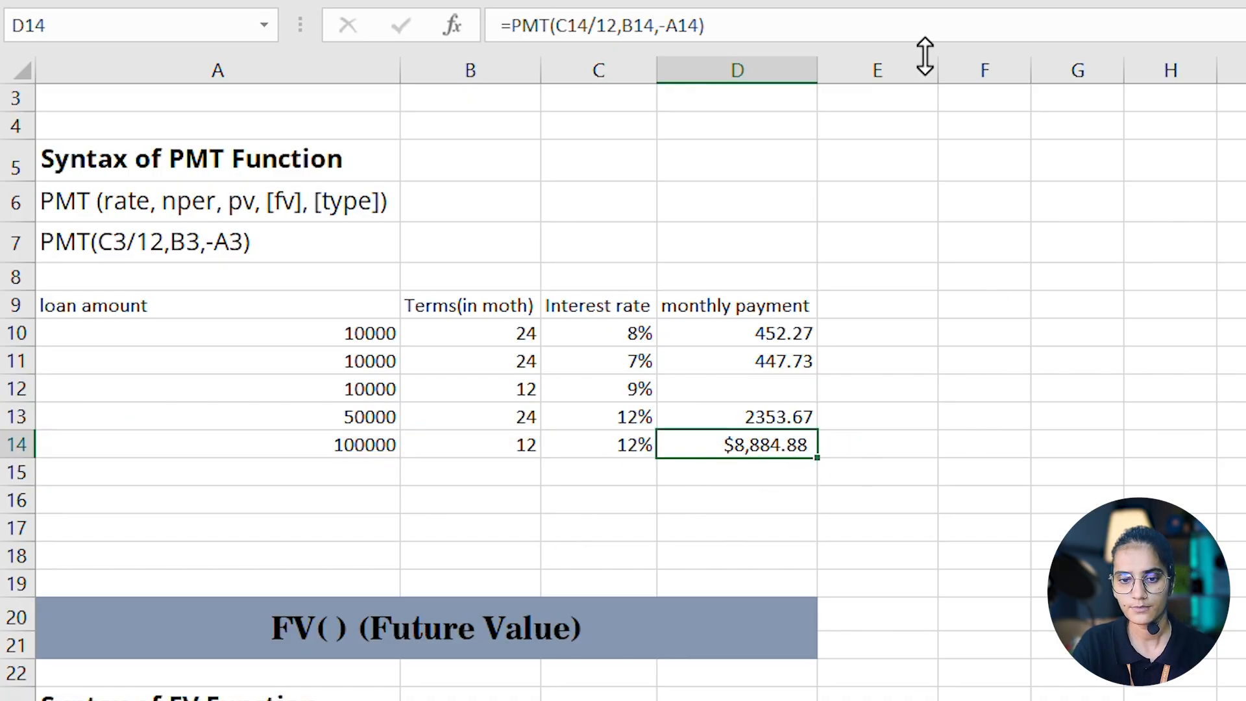
pyautogui.click(1006, 1)
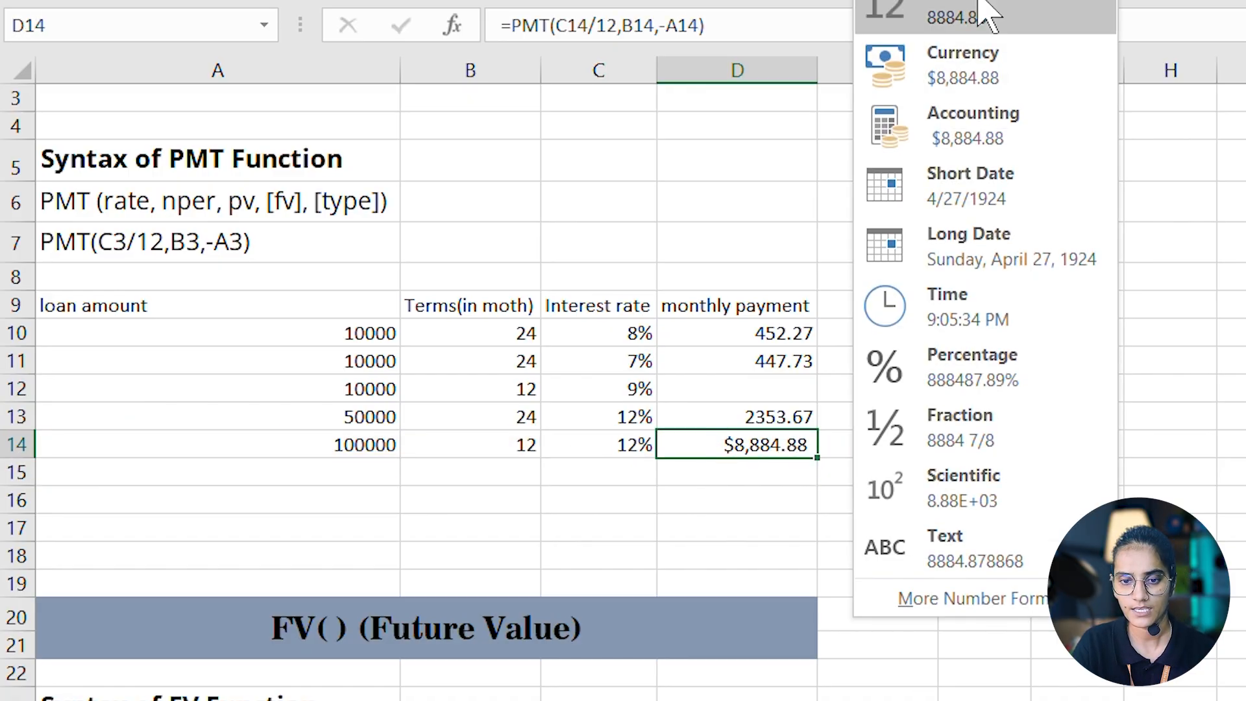
pyautogui.click(751, 452)
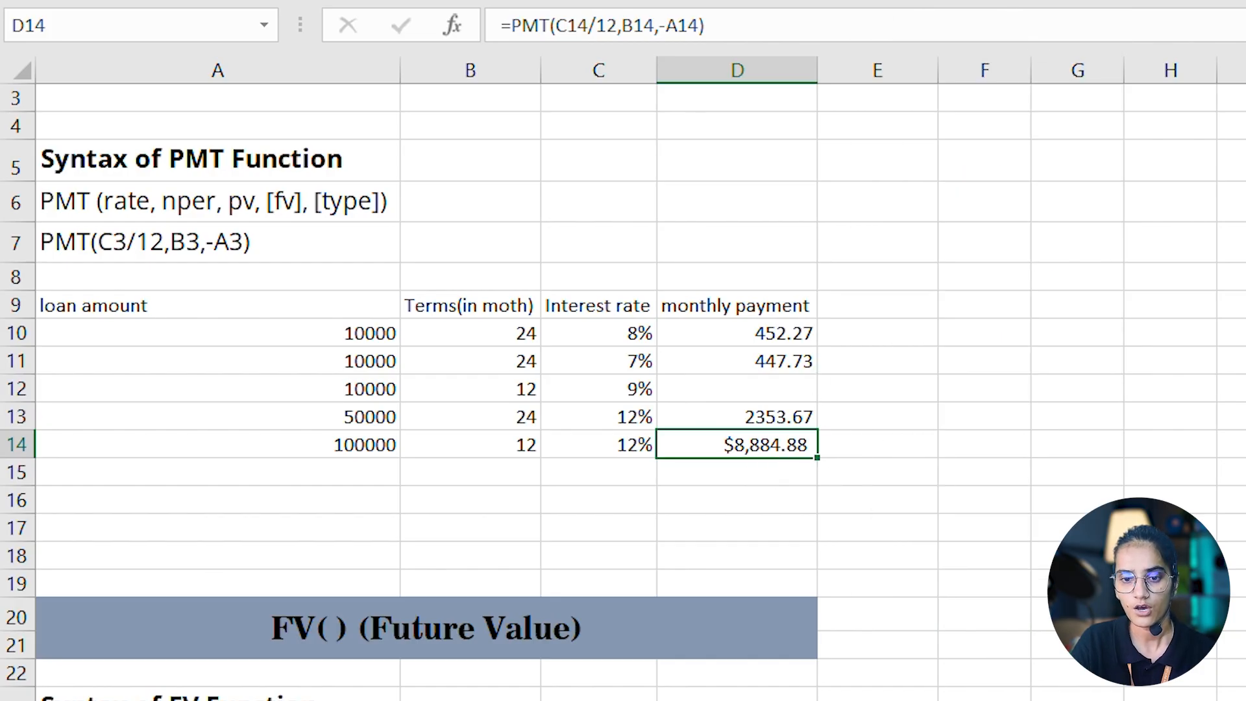
pyautogui.click(1006, 2)
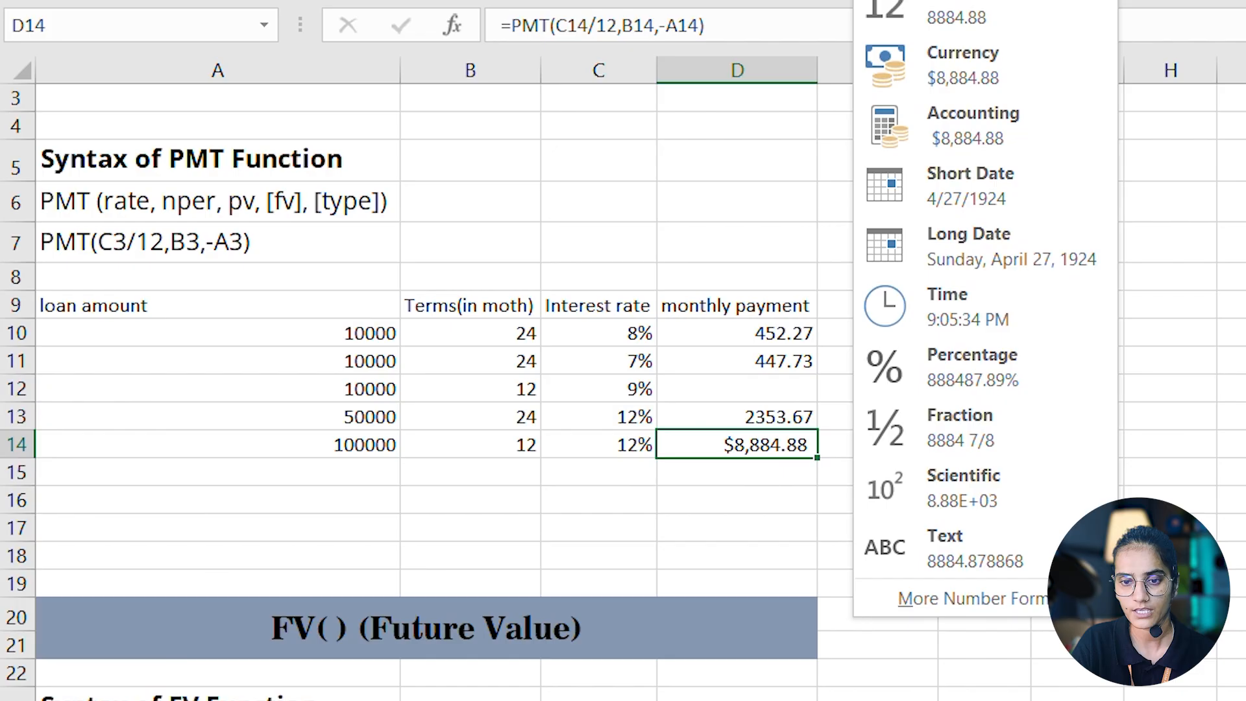
pyautogui.click(973, 0)
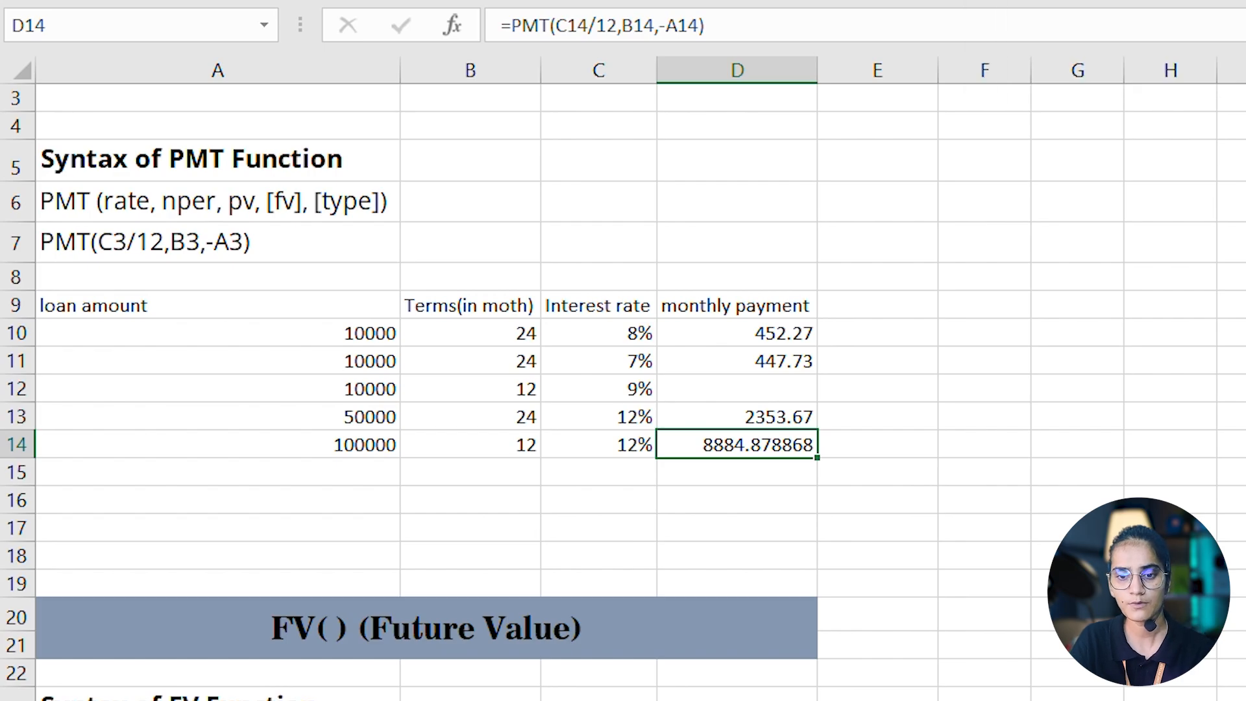
pyautogui.click(974, 0)
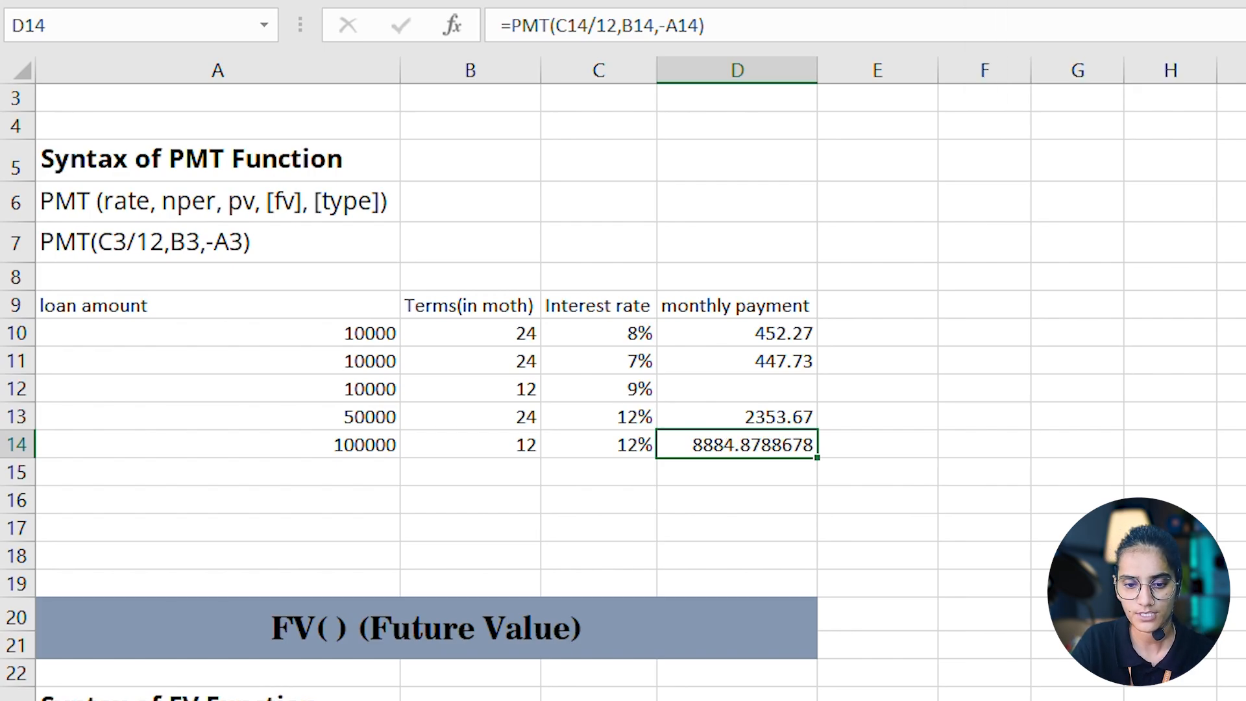
pyautogui.click(1006, 0)
pyautogui.click(1005, 0)
pyautogui.click(1006, 0)
pyautogui.click(1006, 0)
pyautogui.click(1006, 0)
pyautogui.click(1006, 0)
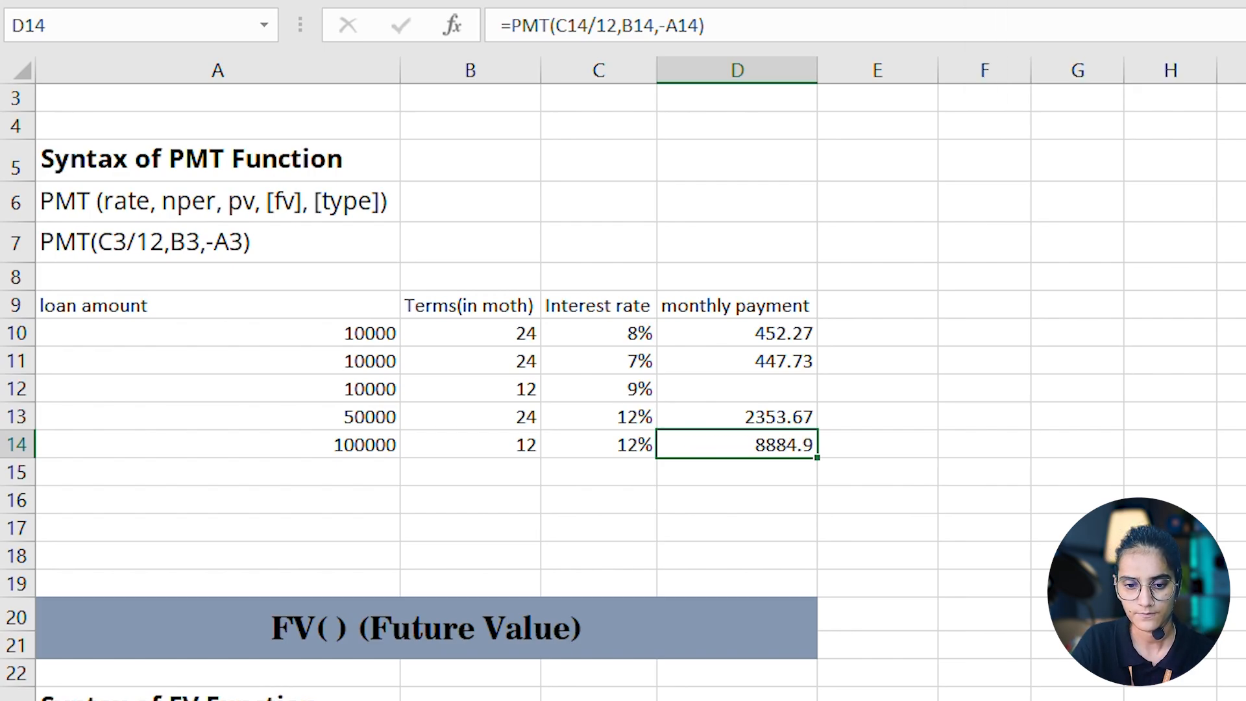
pyautogui.click(1006, 0)
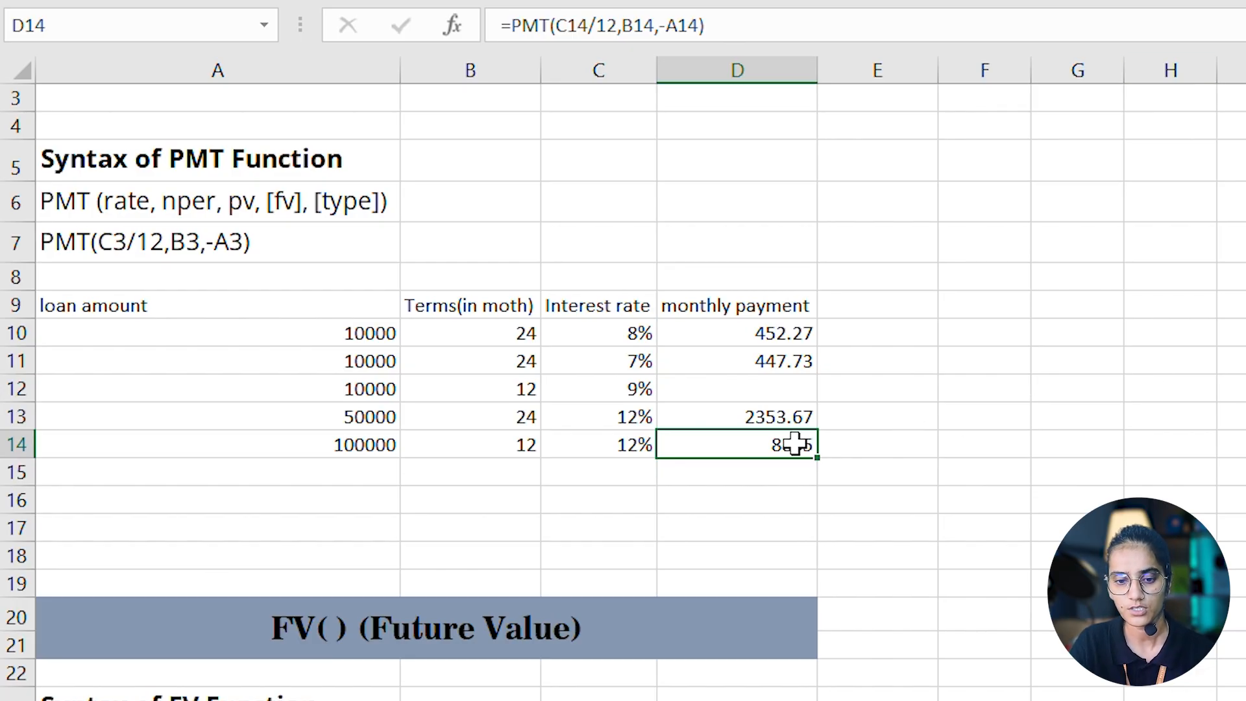
# - Clear the monthly payments in D11:D14 and fill the PMT formula from D10 down to D14
pyautogui.click(790, 358)
pyautogui.moveTo(791, 358); pyautogui.dragTo(807, 445)
pyautogui.press('BackSpace')
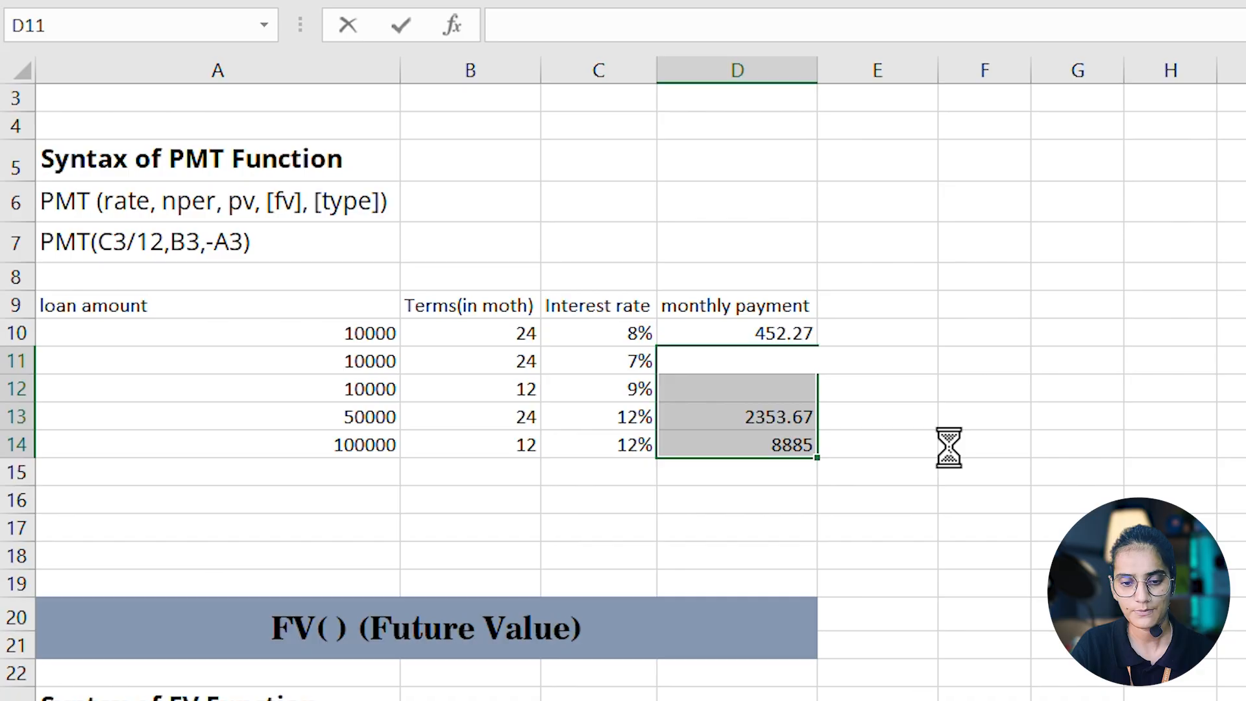
pyautogui.moveTo(949, 445); pyautogui.dragTo(737, 403)
pyautogui.press('Delete')
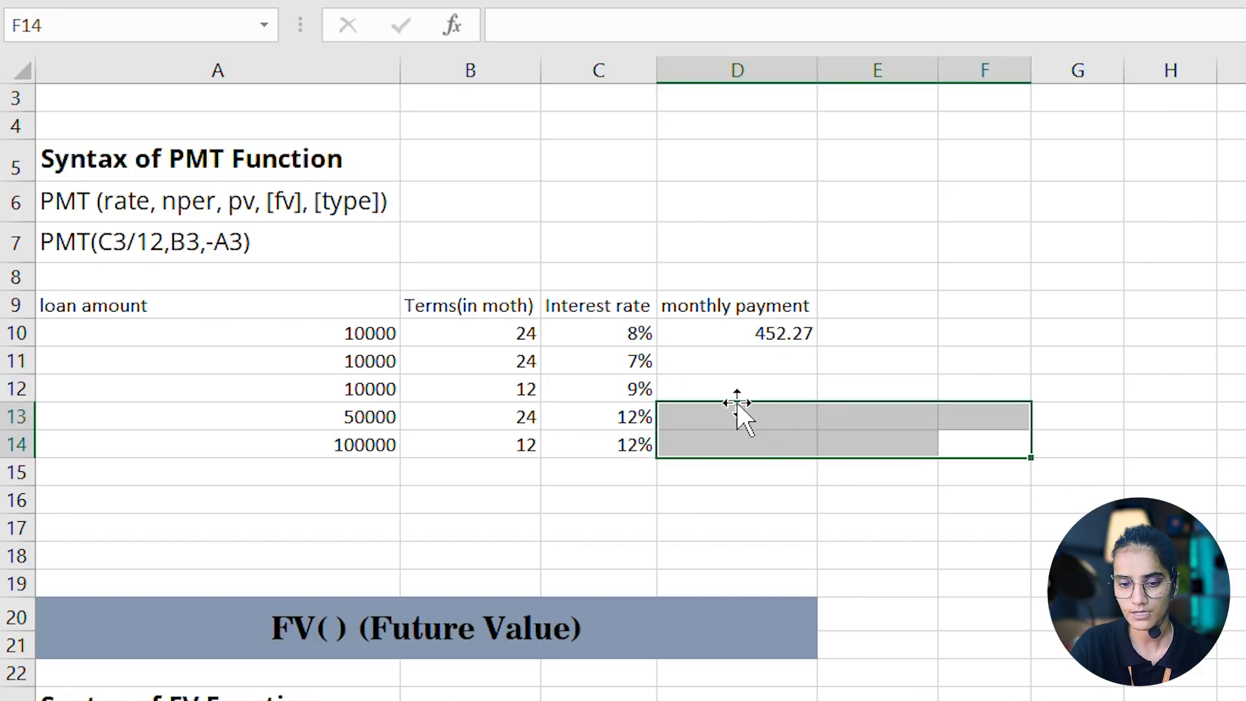
pyautogui.click(796, 327)
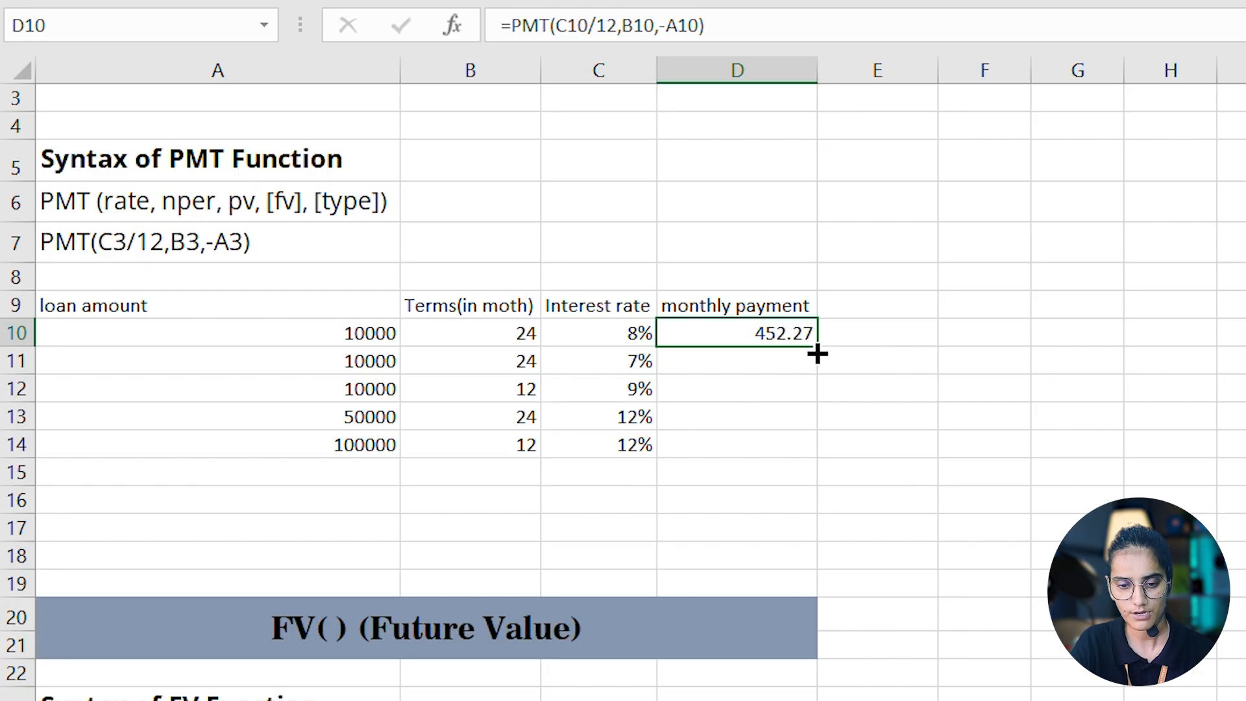
pyautogui.moveTo(815, 353); pyautogui.dragTo(825, 449)
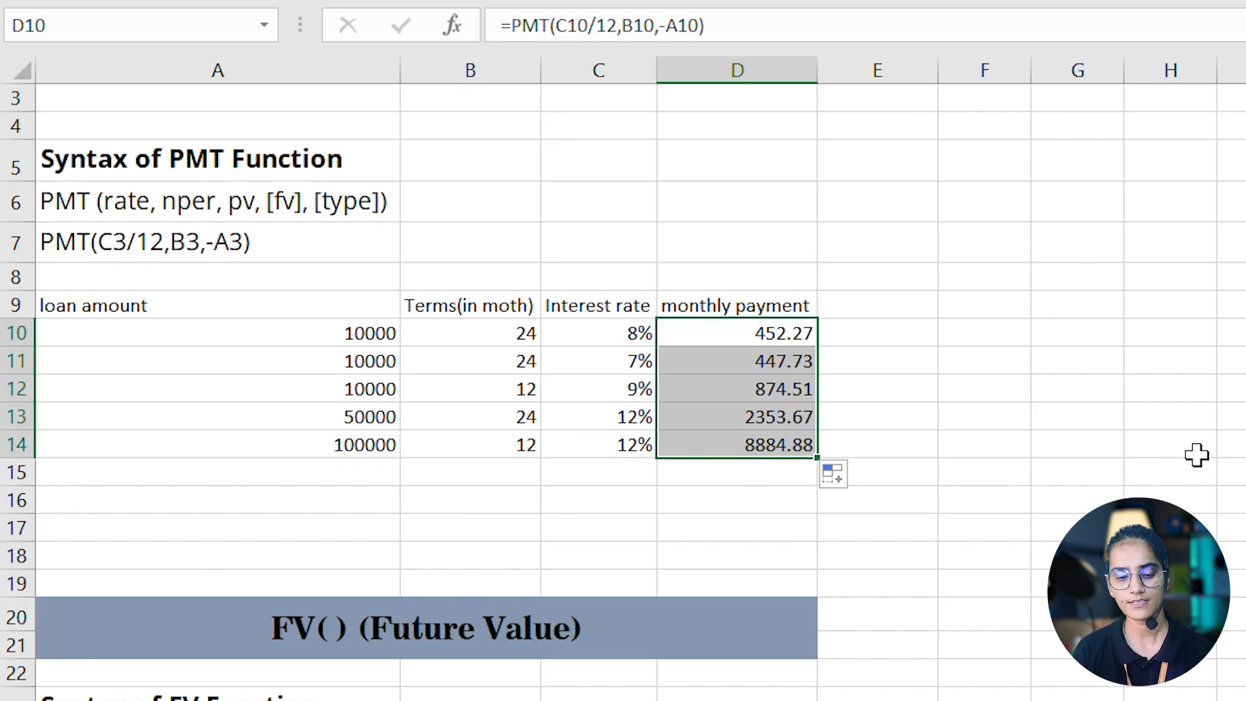
# - Examine the FV function's syntax, its data table and the existing future value in E29
pyautogui.click(1078, 699)
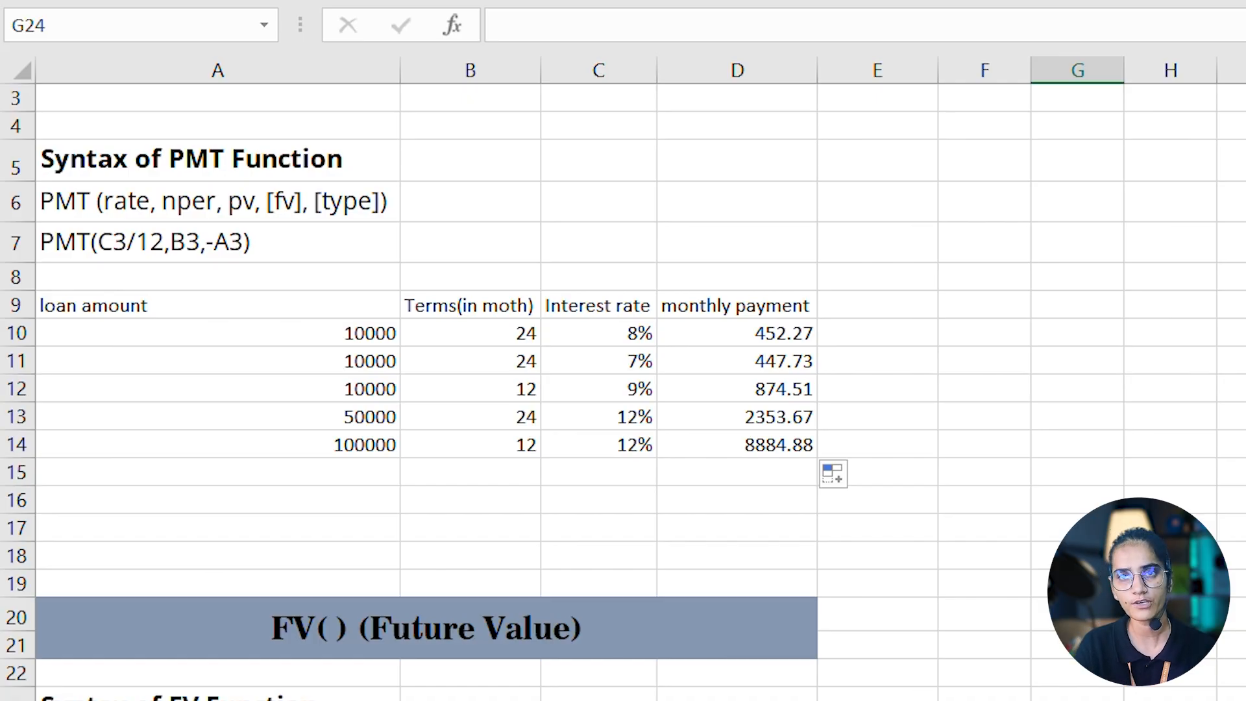
pyautogui.press('Down')
pyautogui.press('Down')
pyautogui.press('Down')
pyautogui.press('Down')
pyautogui.press('Down')
pyautogui.press('Down')
pyautogui.press('Down')
pyautogui.press('Down')
pyautogui.press('Down')
pyautogui.press('Down')
pyautogui.press('Down')
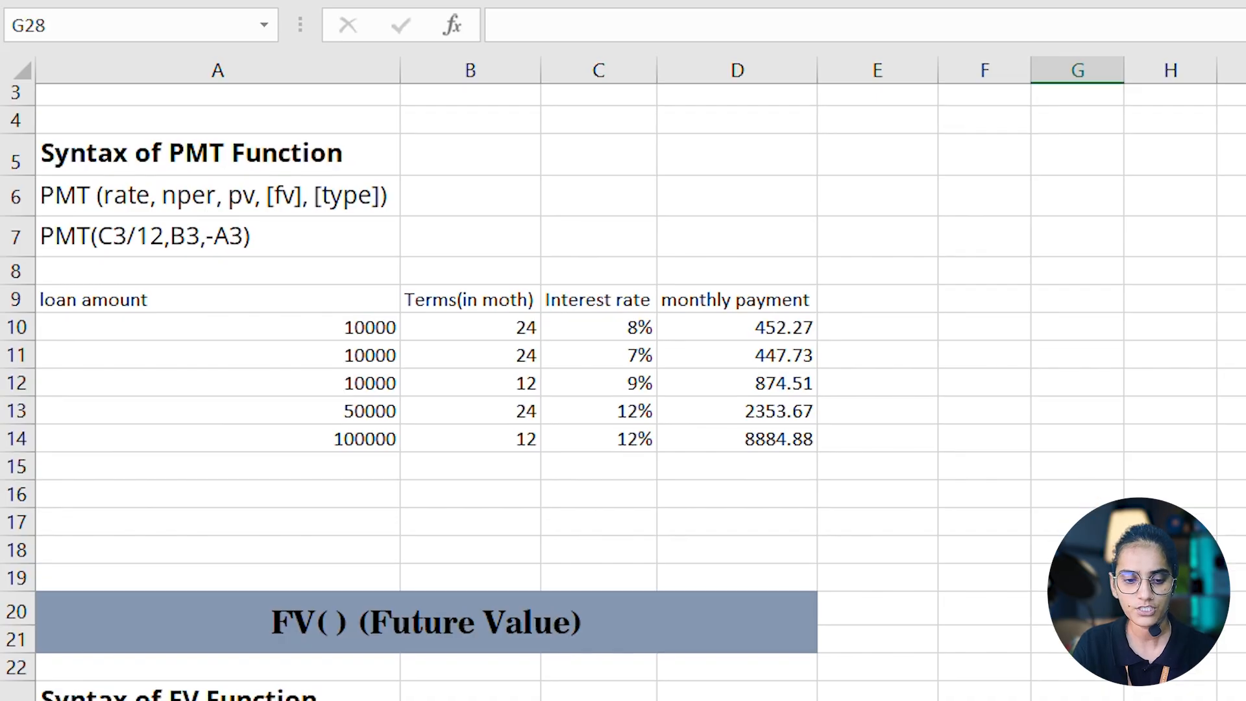
pyautogui.press('Down')
pyautogui.press('Down')
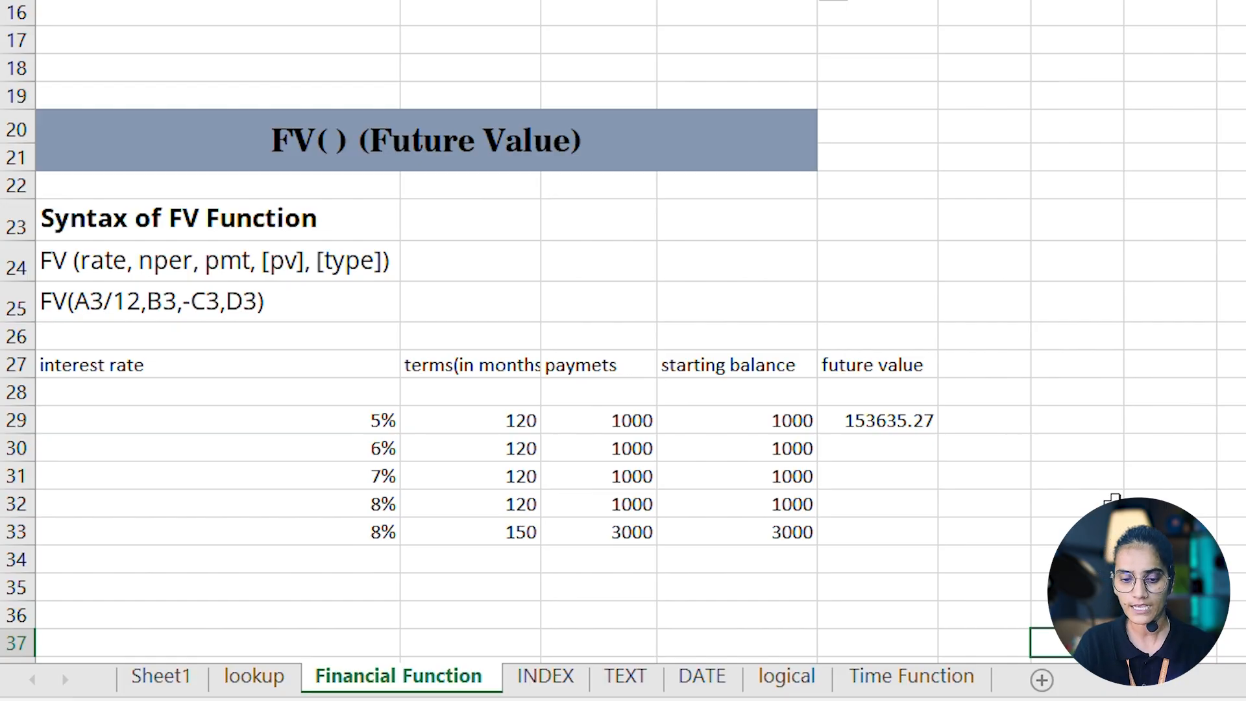
pyautogui.click(900, 425)
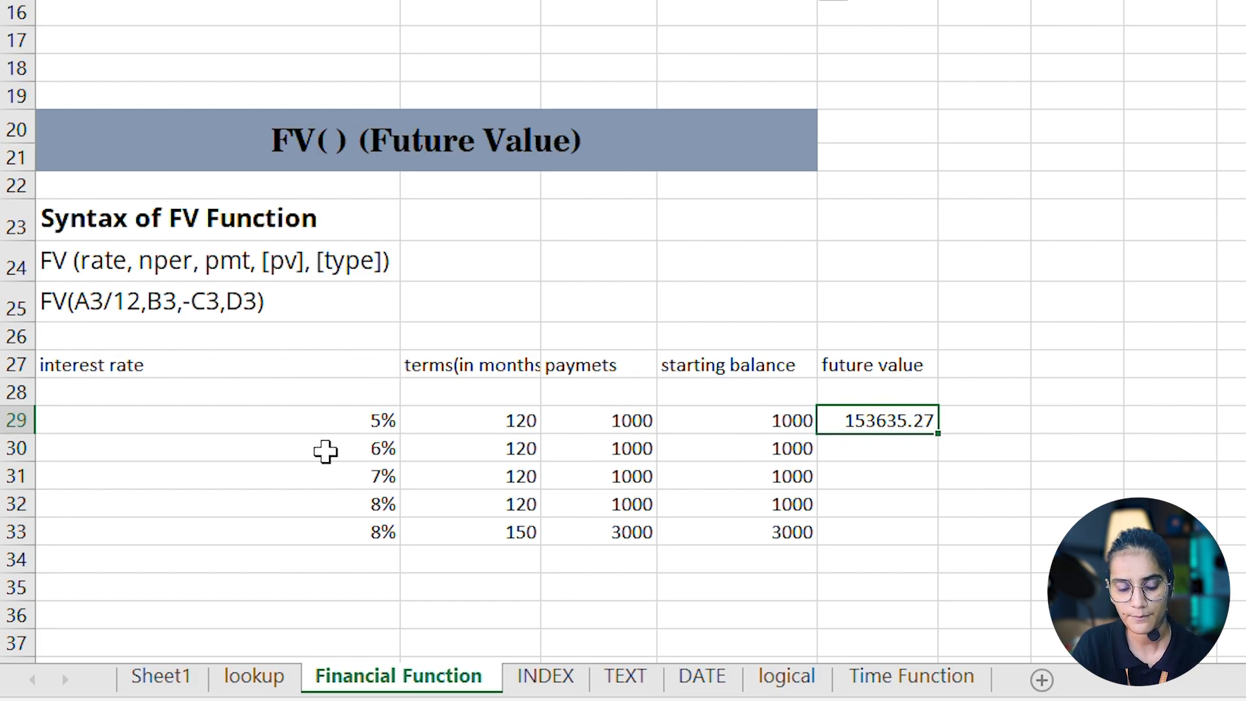
# - Calculate the future value in E30 with =FV(A30/12,B30,-C30,D30) and fill the formula down to E32
pyautogui.click(882, 447)
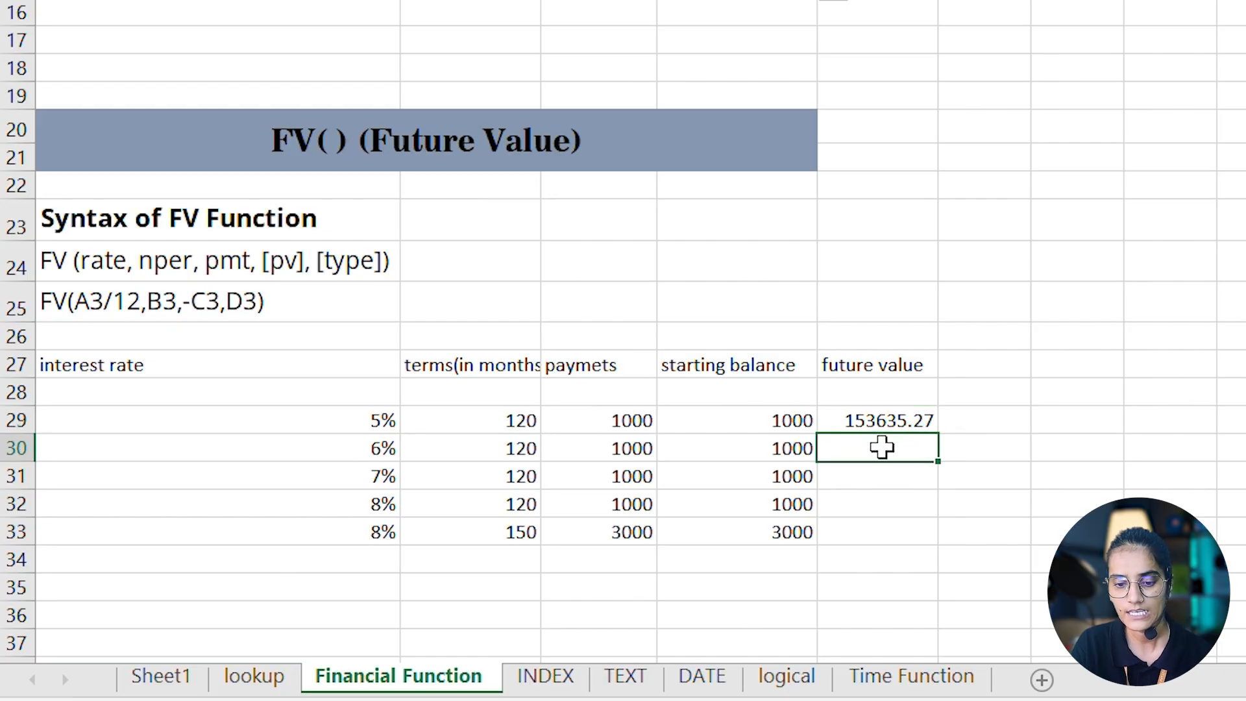
pyautogui.write('=')
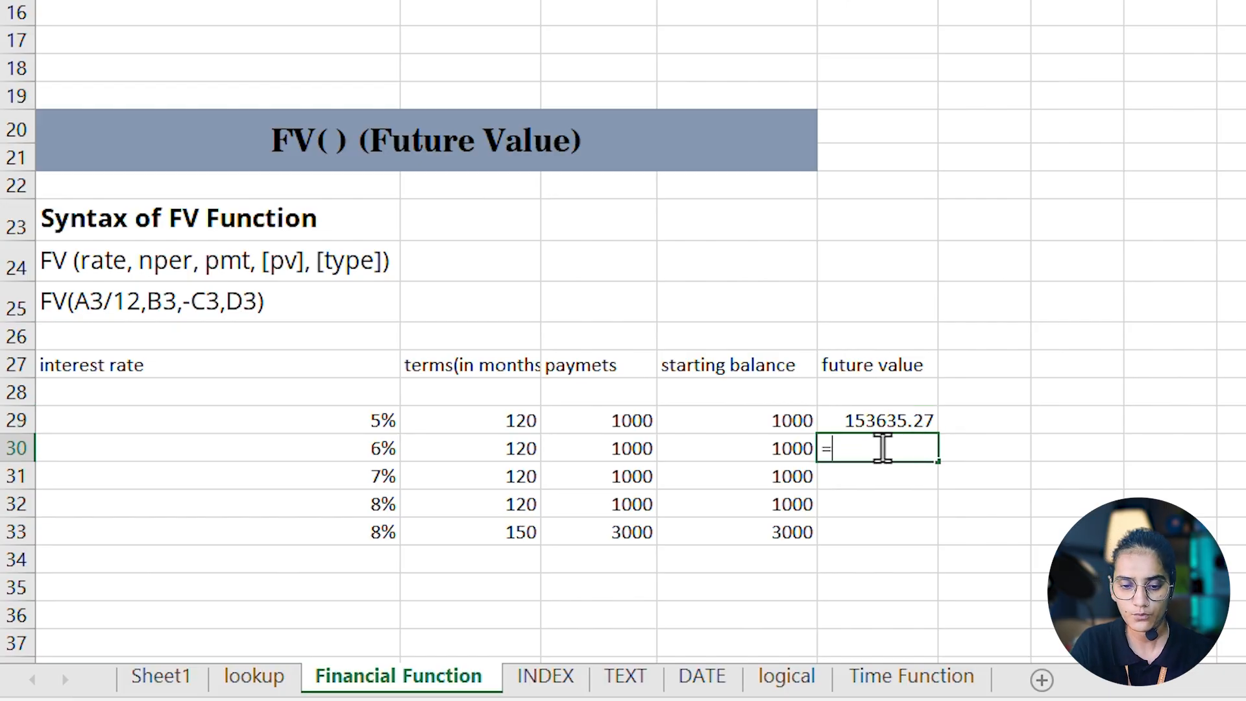
pyautogui.write('f')
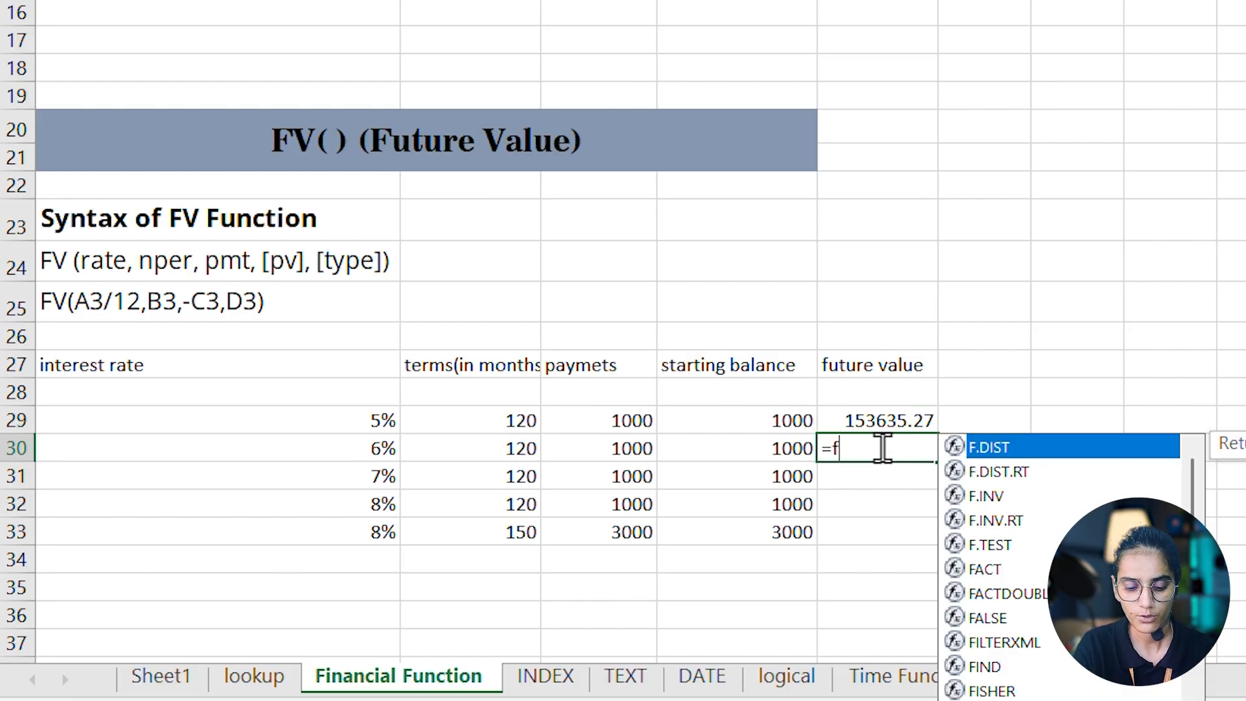
pyautogui.write('v')
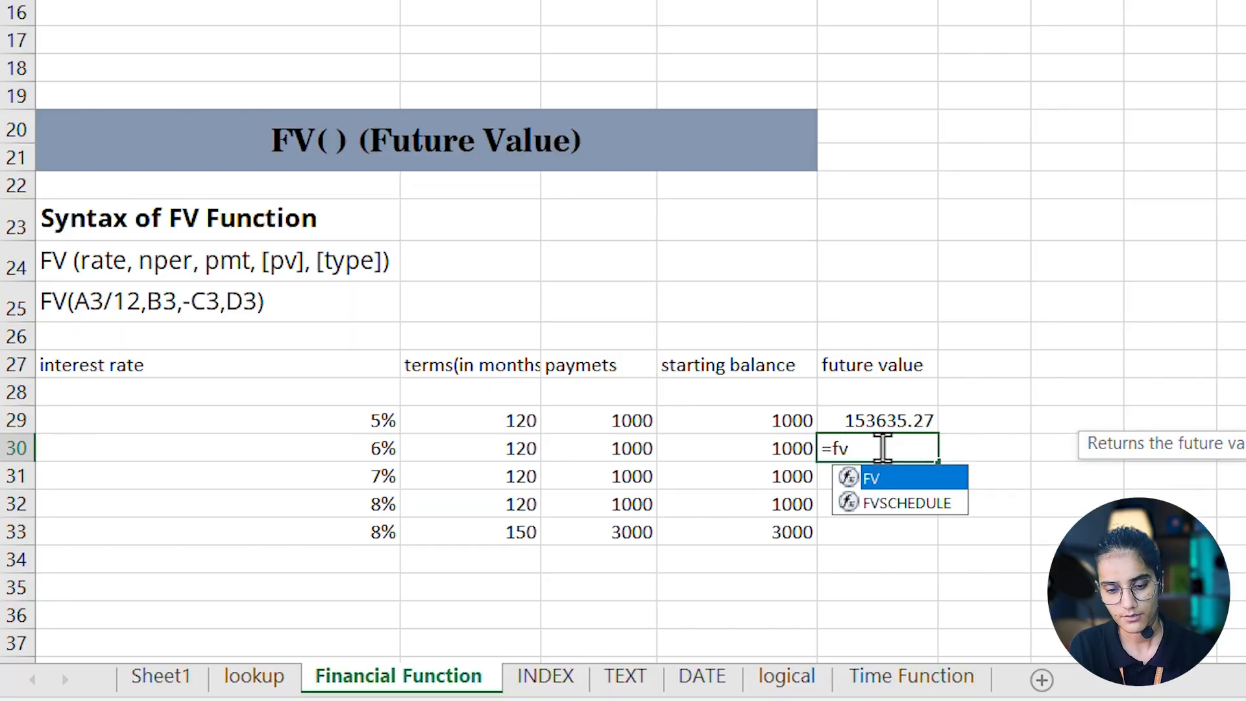
pyautogui.press('Tab')
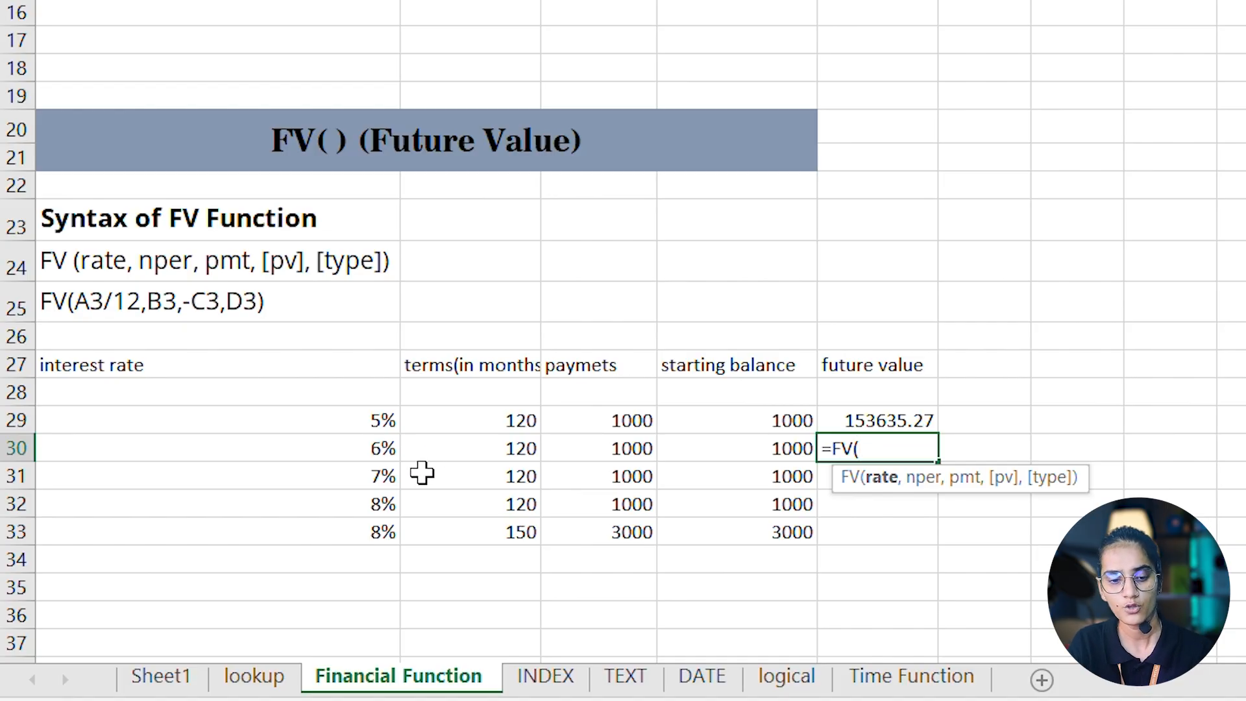
pyautogui.click(352, 448)
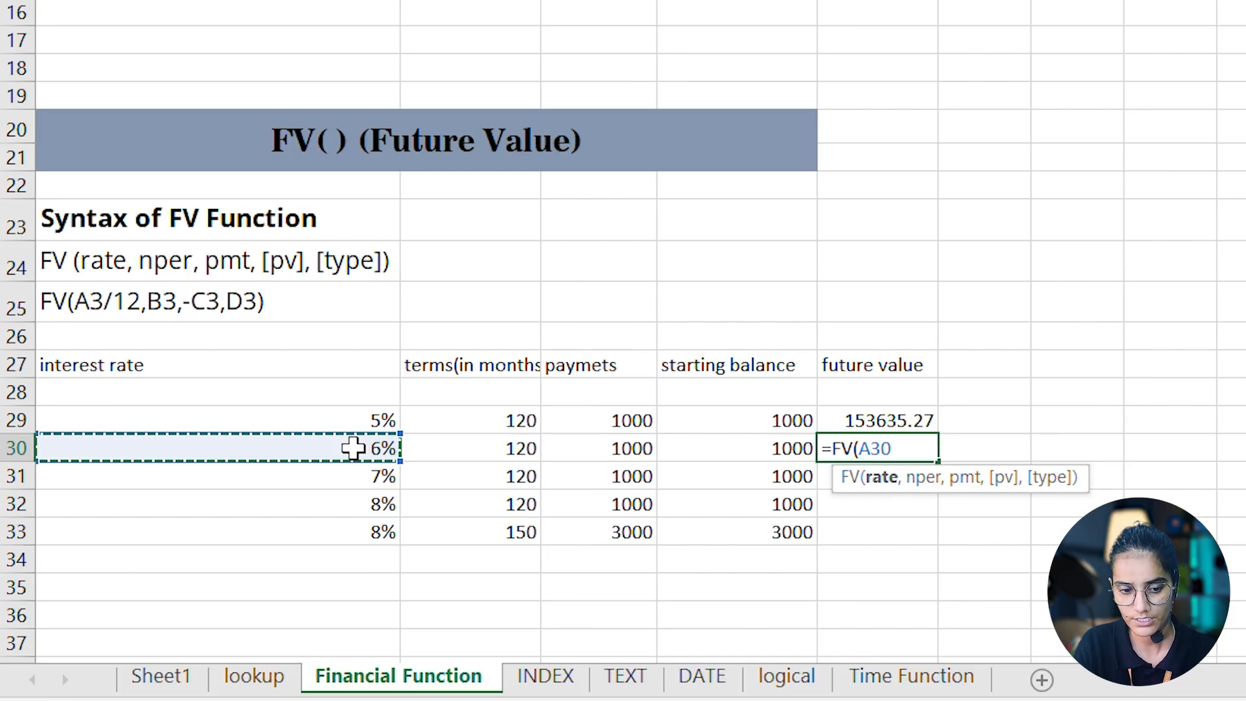
pyautogui.write('/')
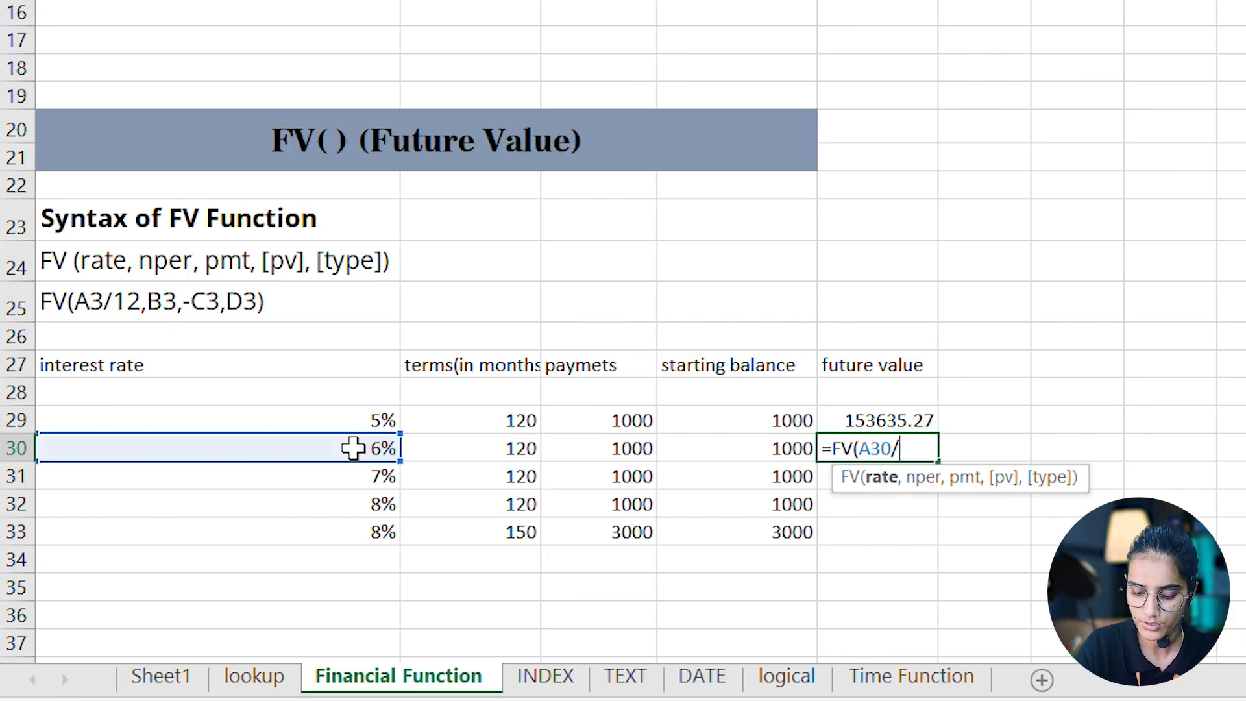
pyautogui.write('12')
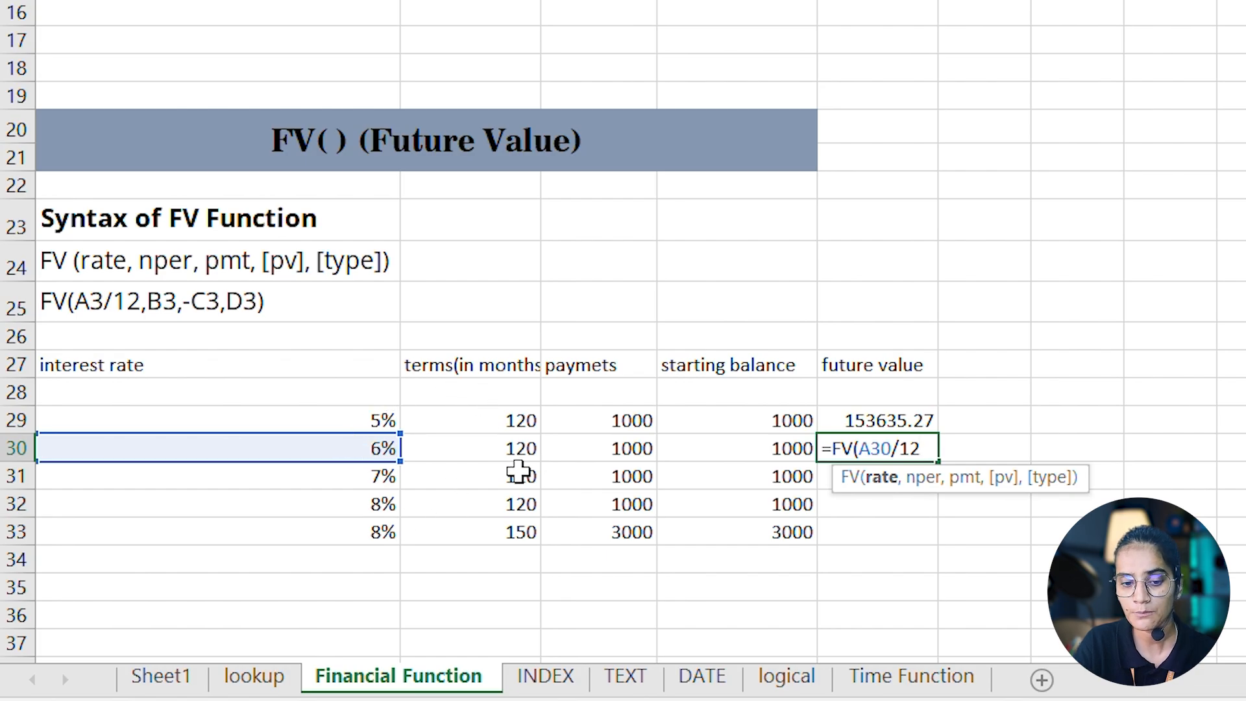
pyautogui.write(',')
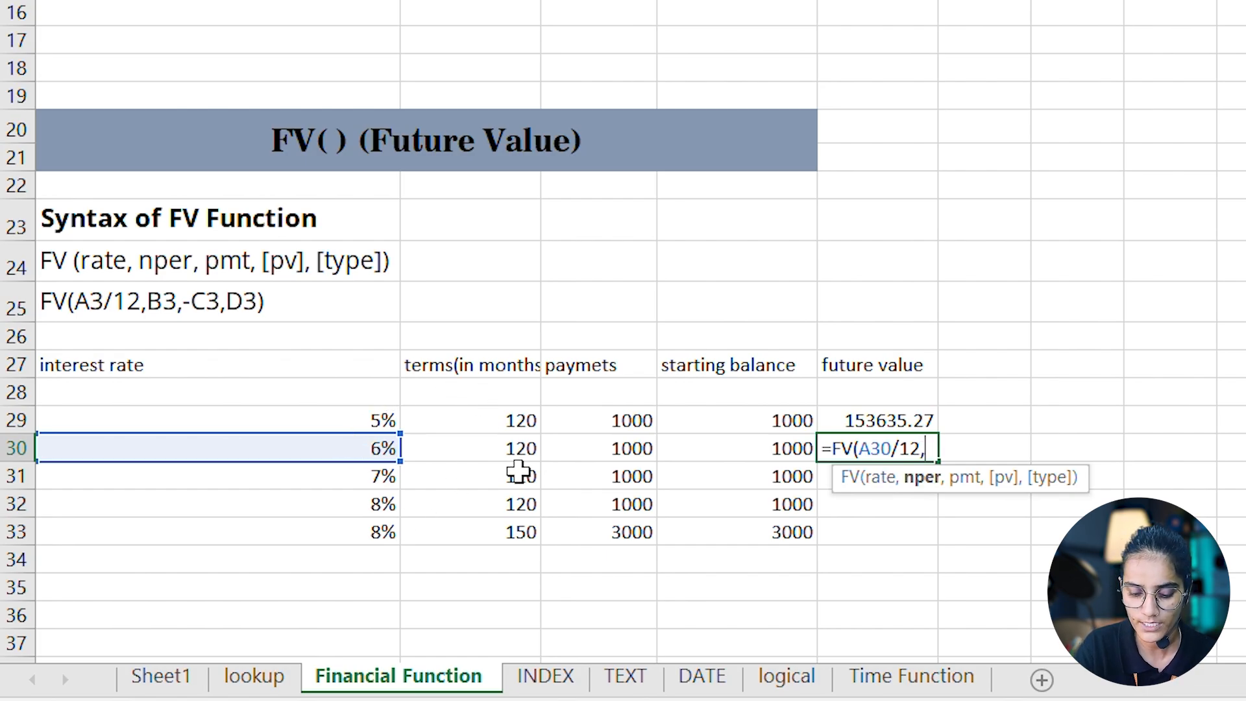
pyautogui.click(504, 455)
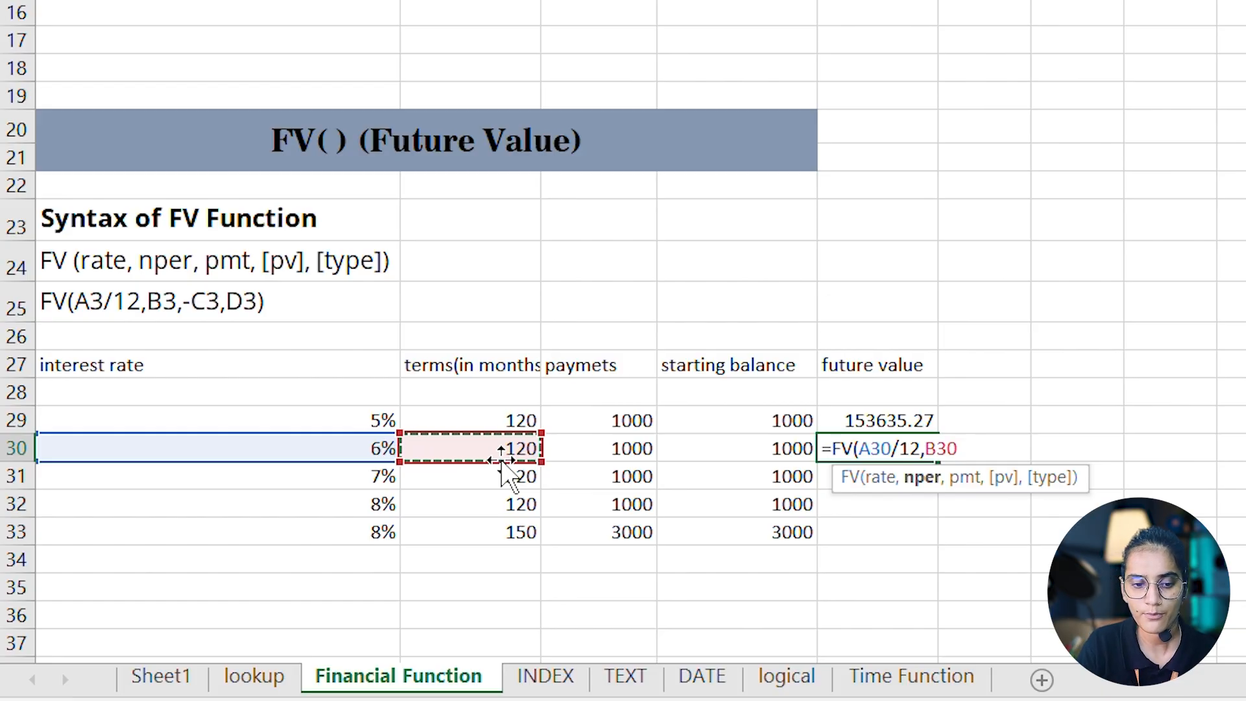
pyautogui.write(',')
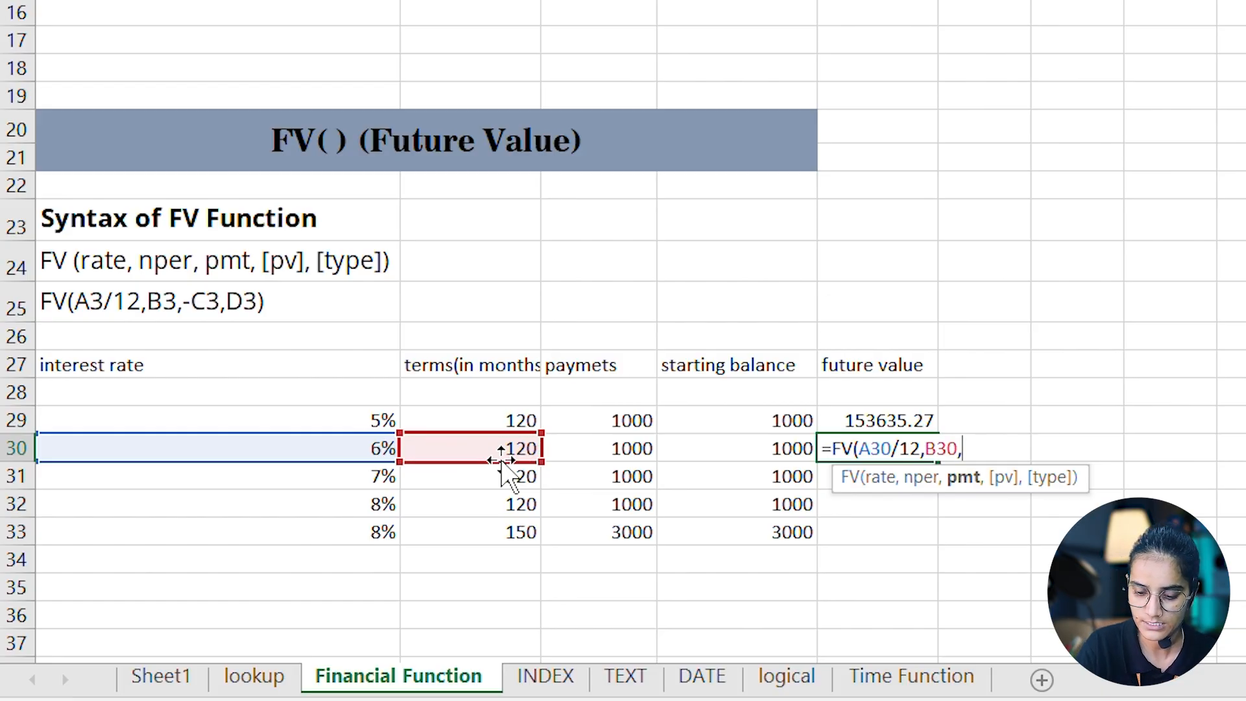
pyautogui.write('-')
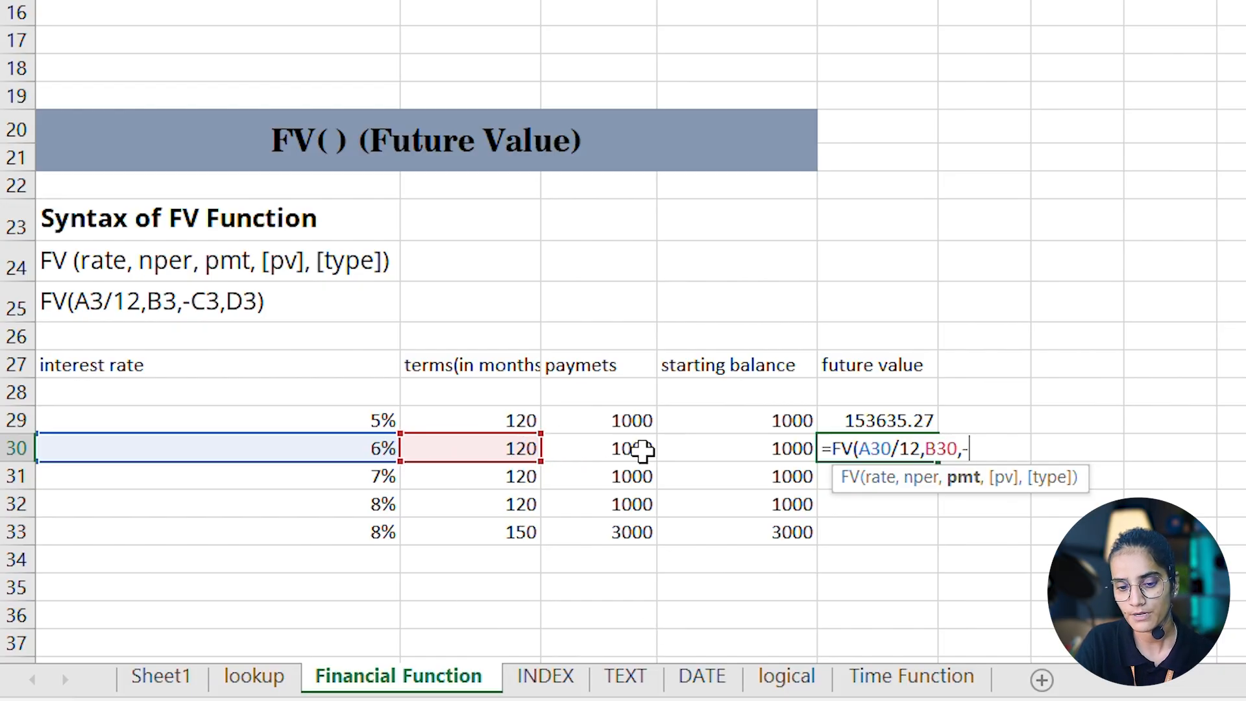
pyautogui.click(622, 449)
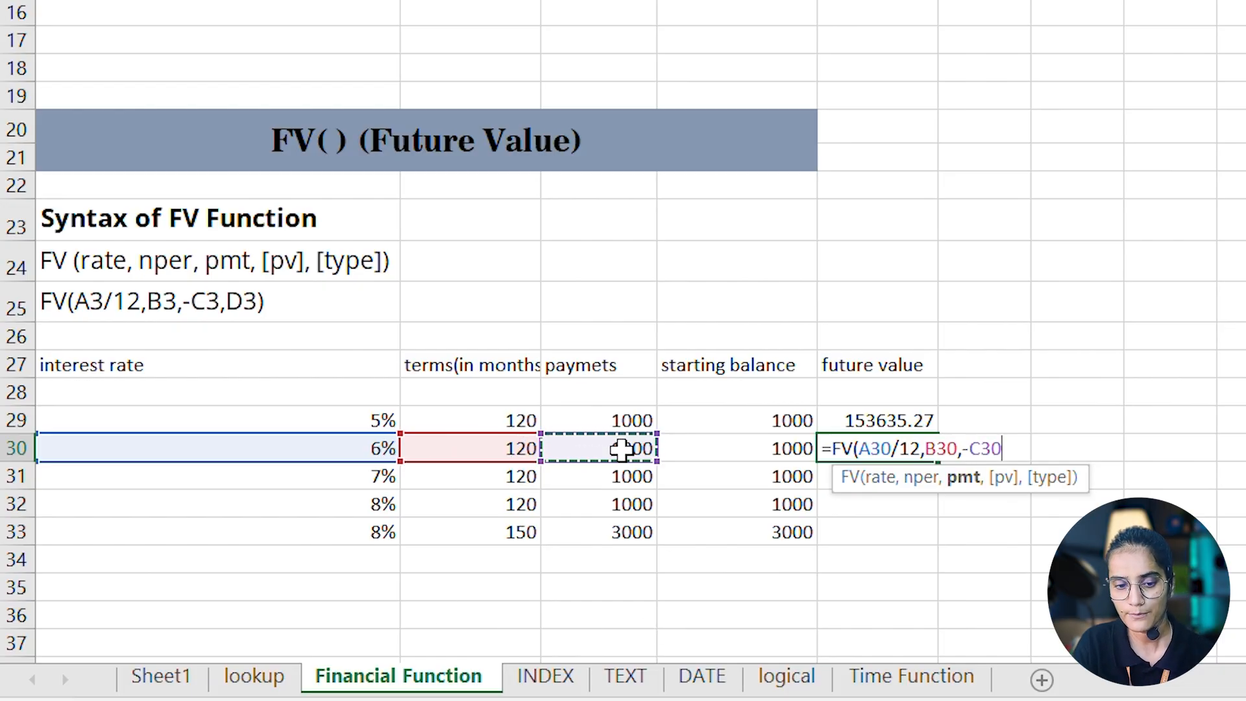
pyautogui.write(',')
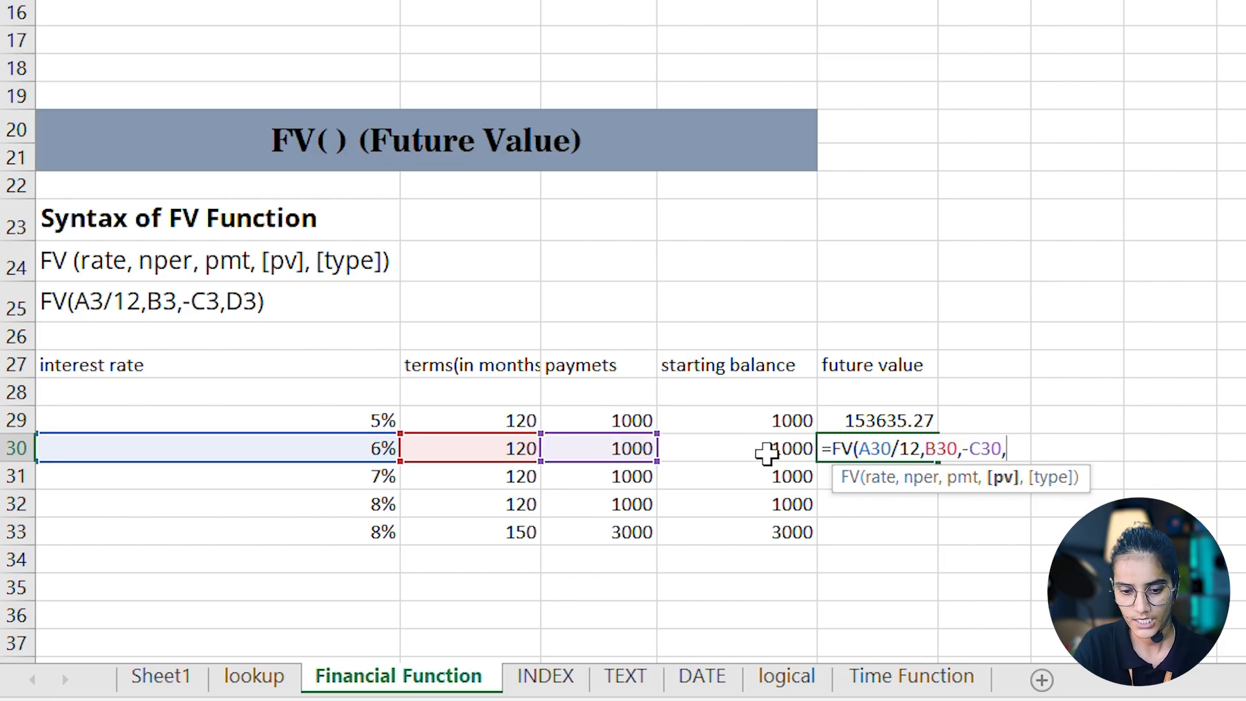
pyautogui.click(770, 448)
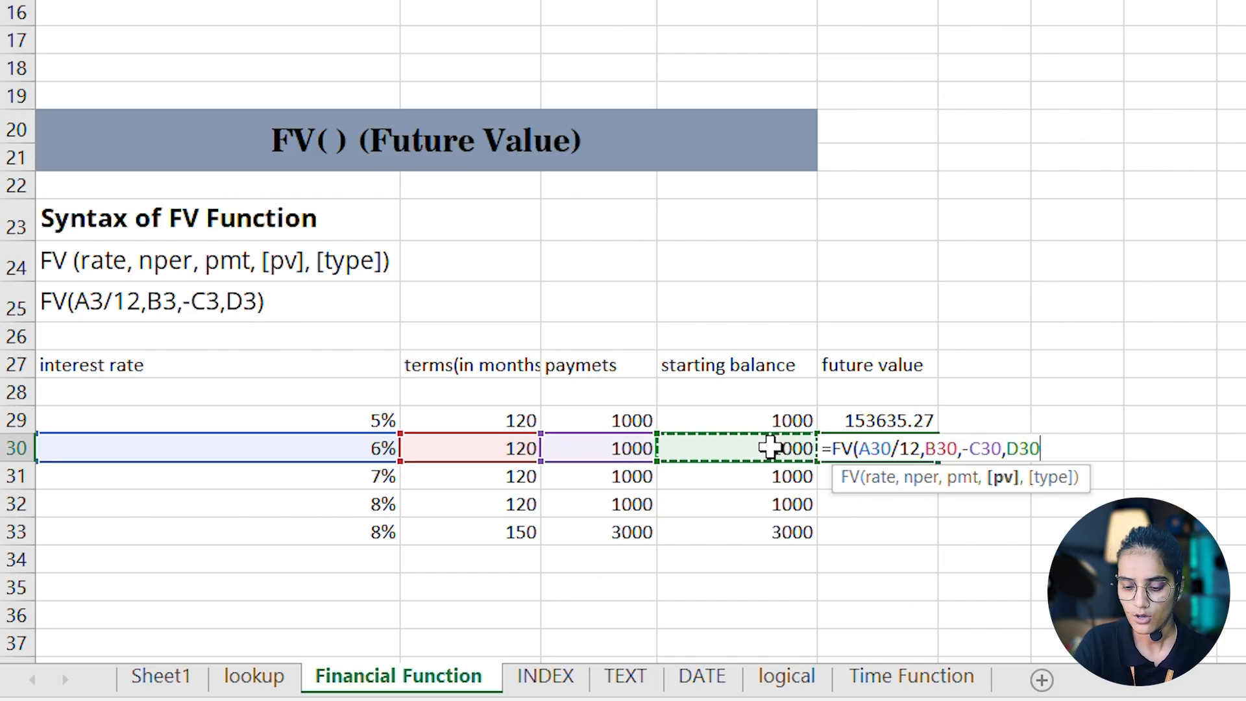
pyautogui.write(')')
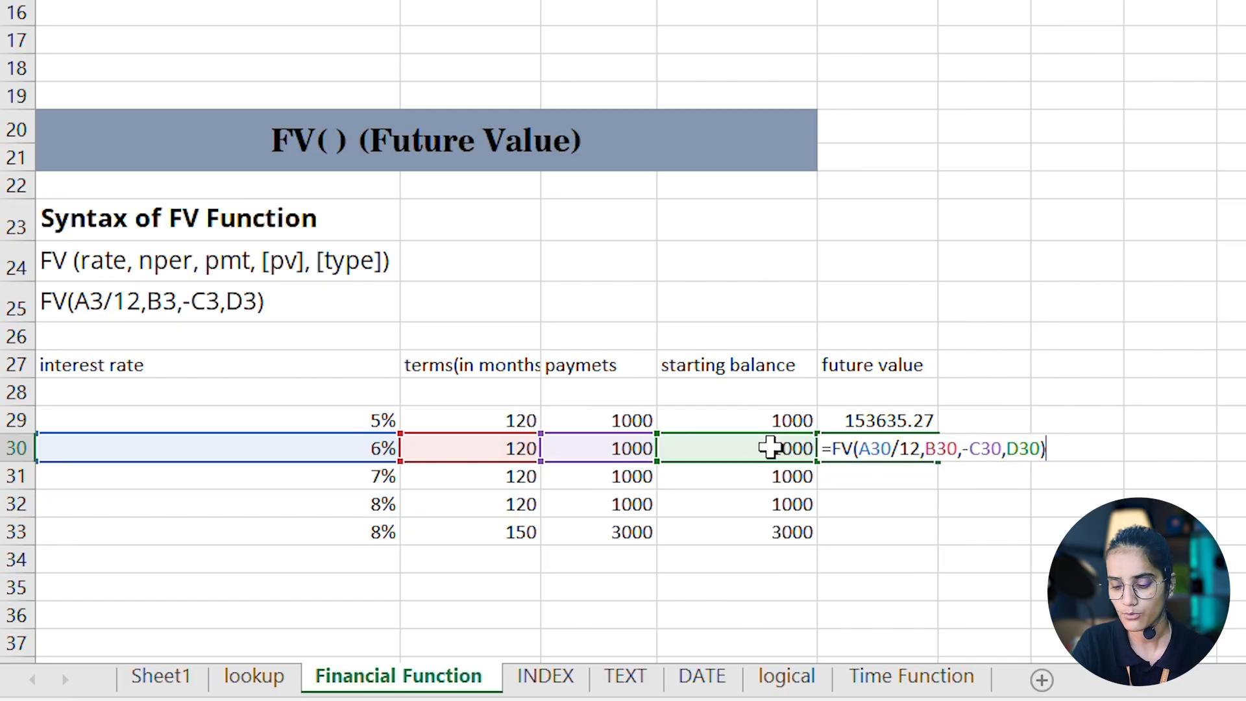
pyautogui.press('Return')
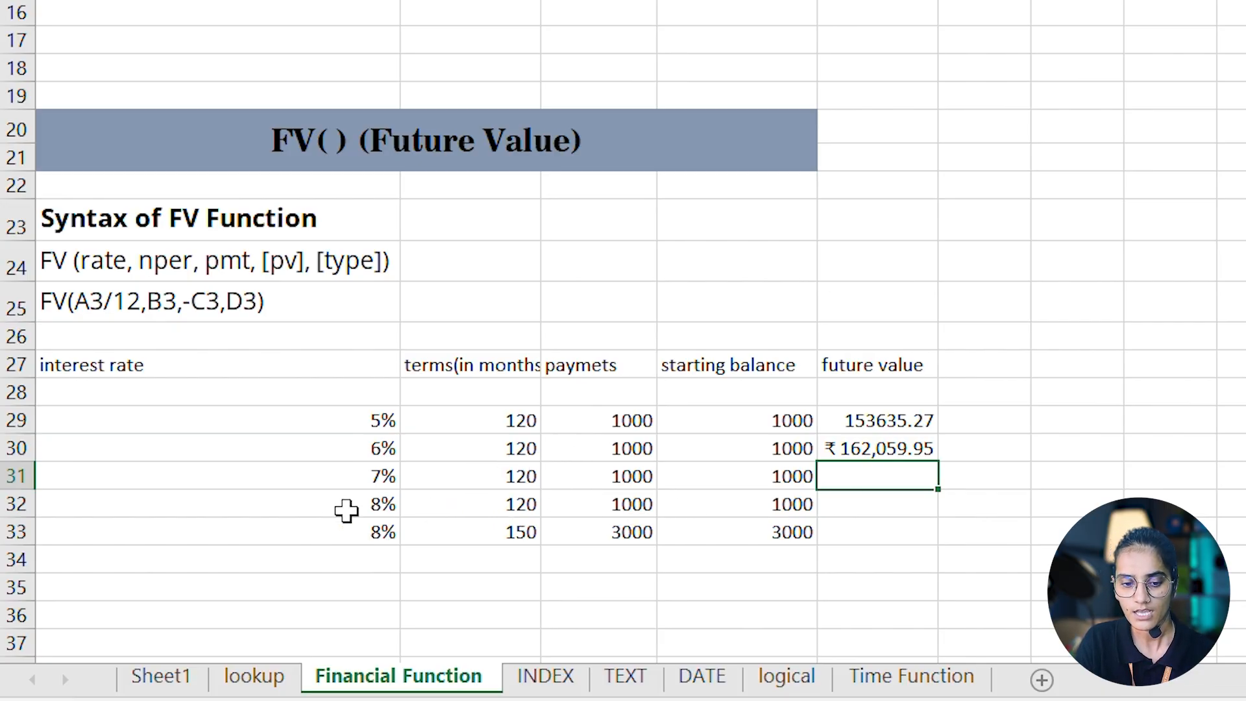
pyautogui.click(858, 448)
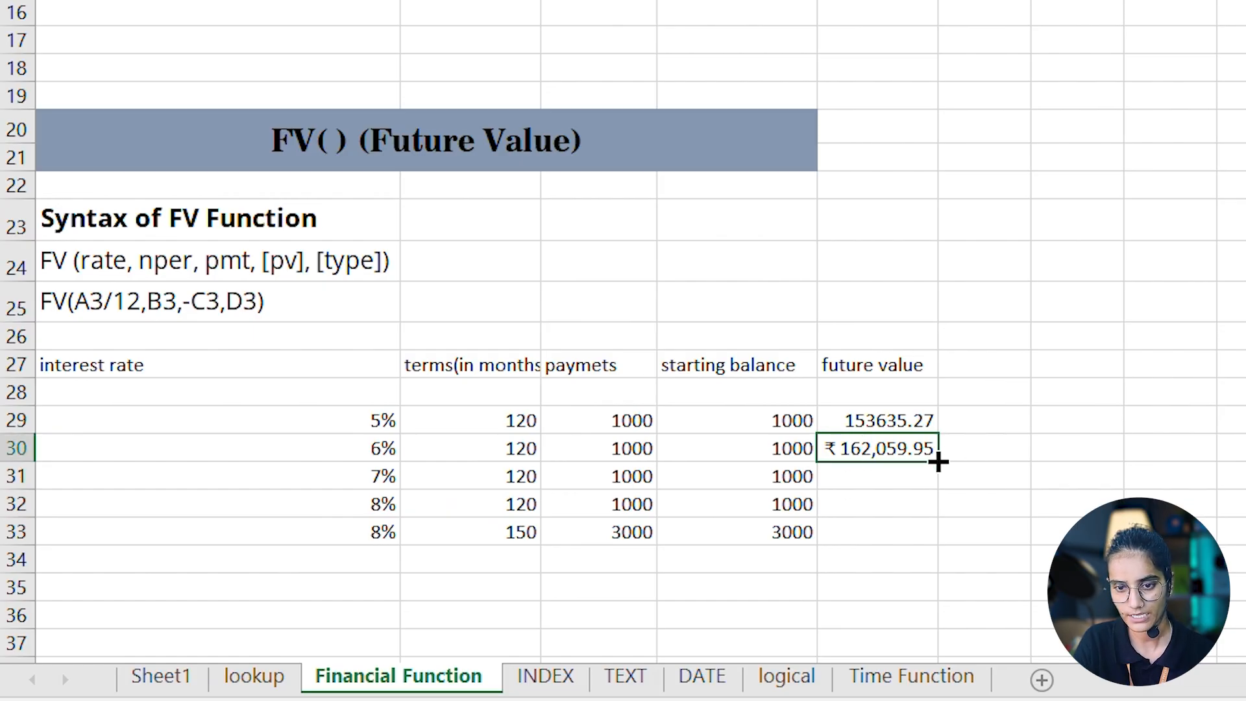
pyautogui.moveTo(939, 461); pyautogui.dragTo(937, 523)
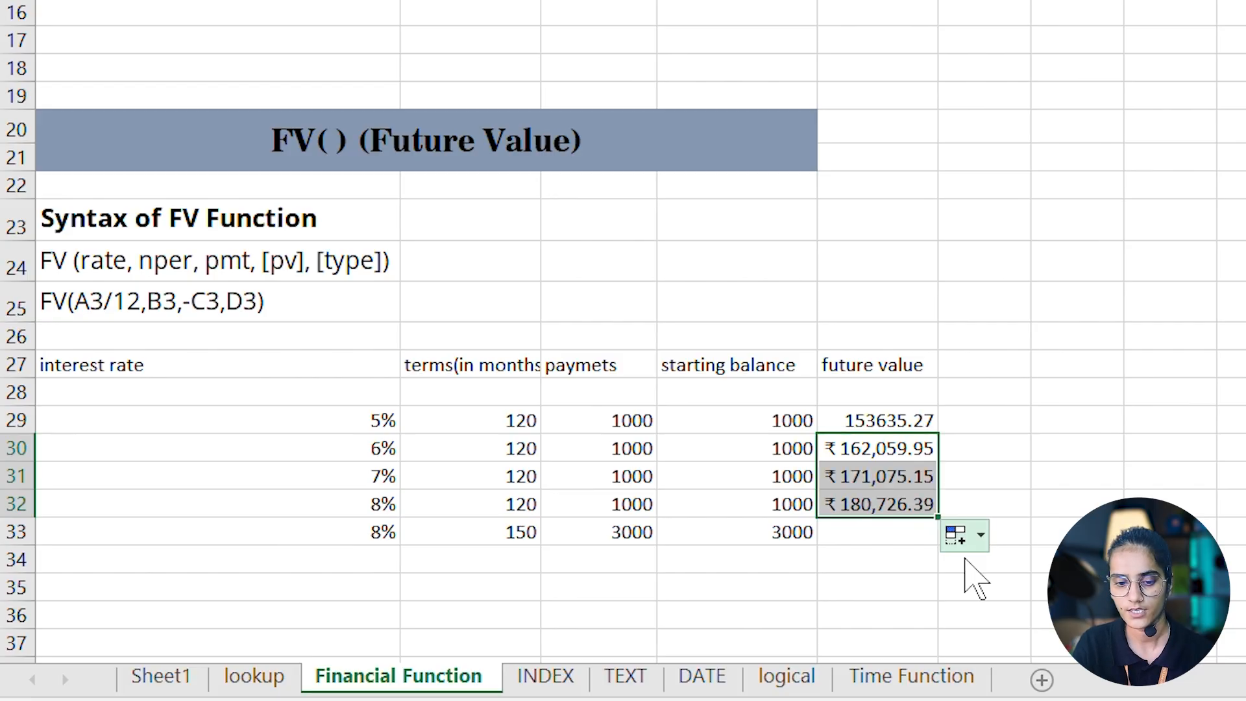
# - Calculate the future value for the 150-month row in E33 with =FV(A33/12,B33,-C33,D33)
pyautogui.click(838, 532)
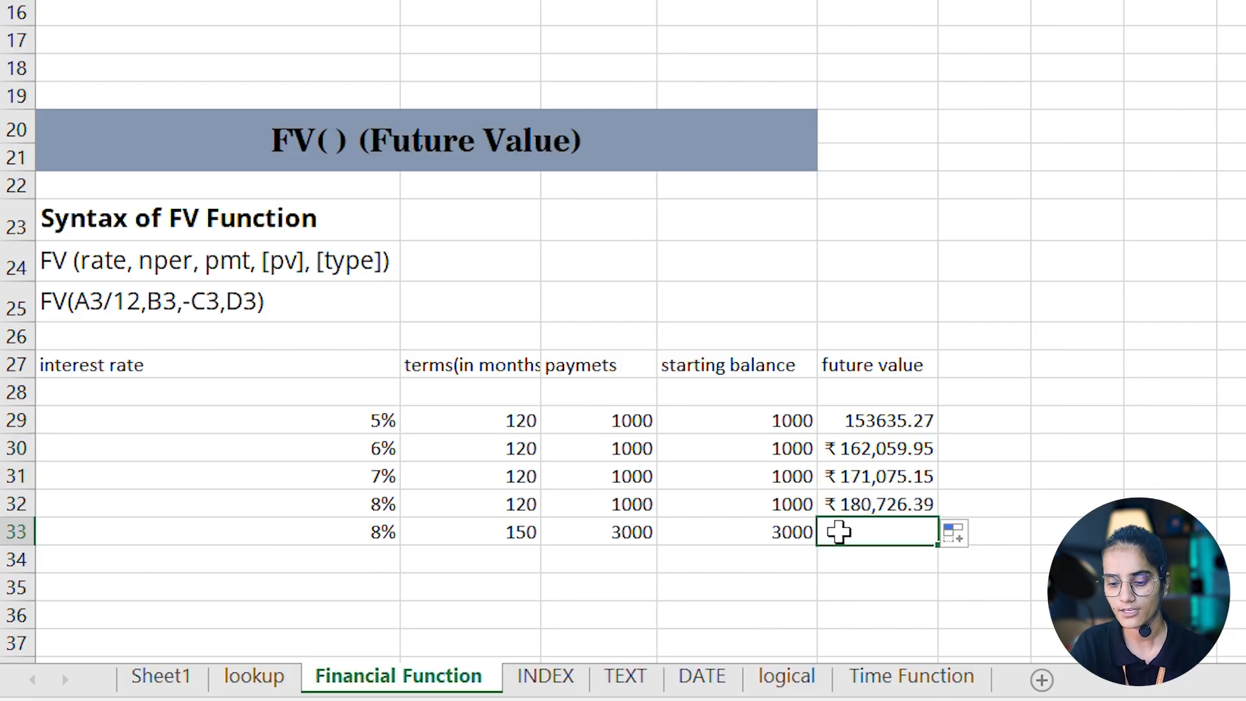
pyautogui.write('=')
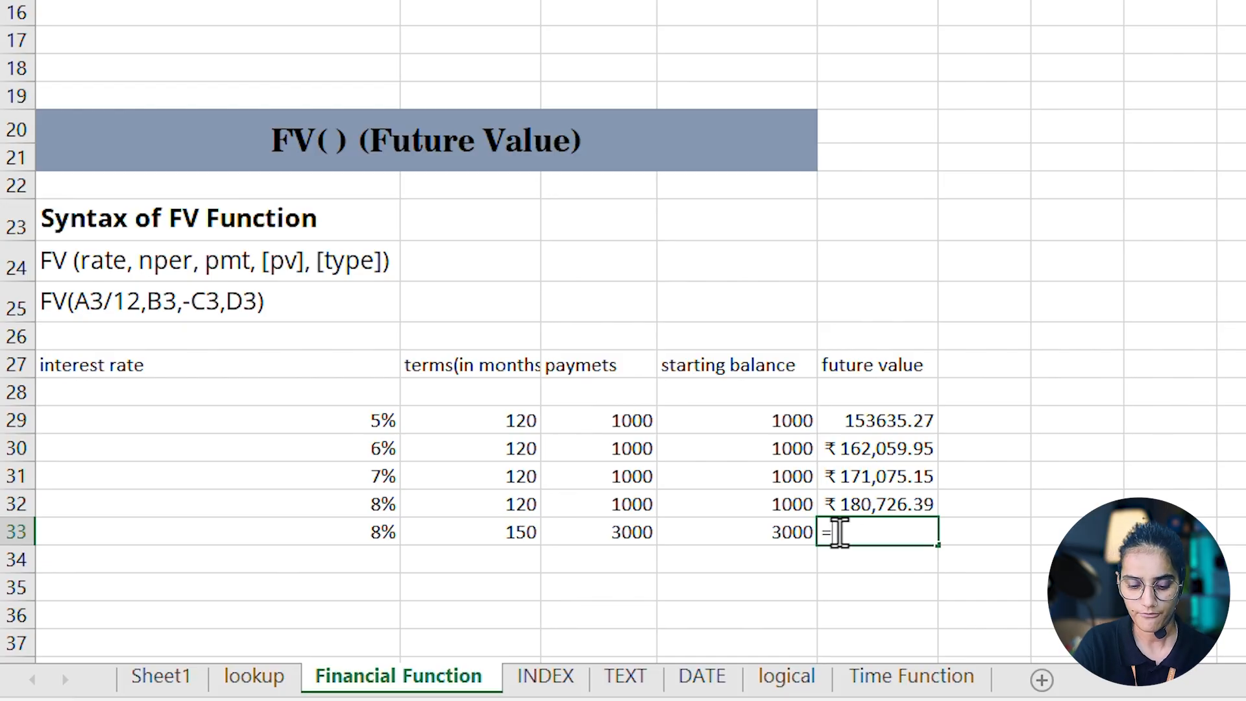
pyautogui.write('fv')
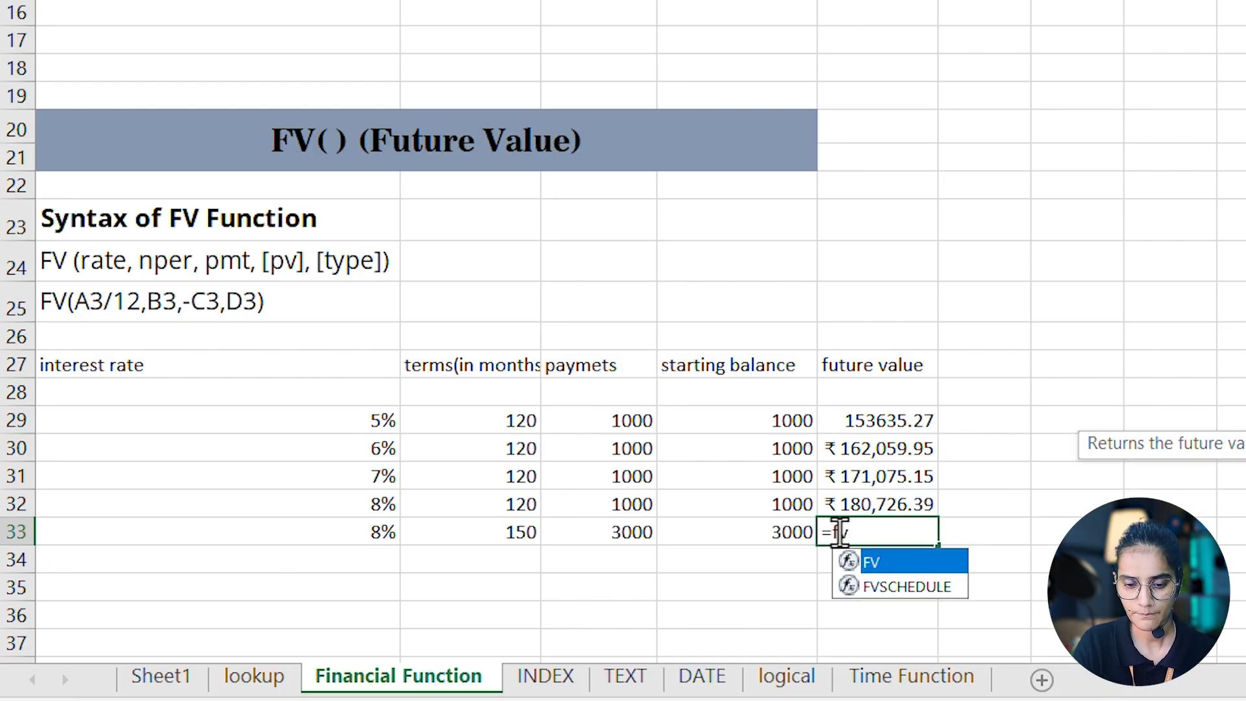
pyautogui.press('Tab')
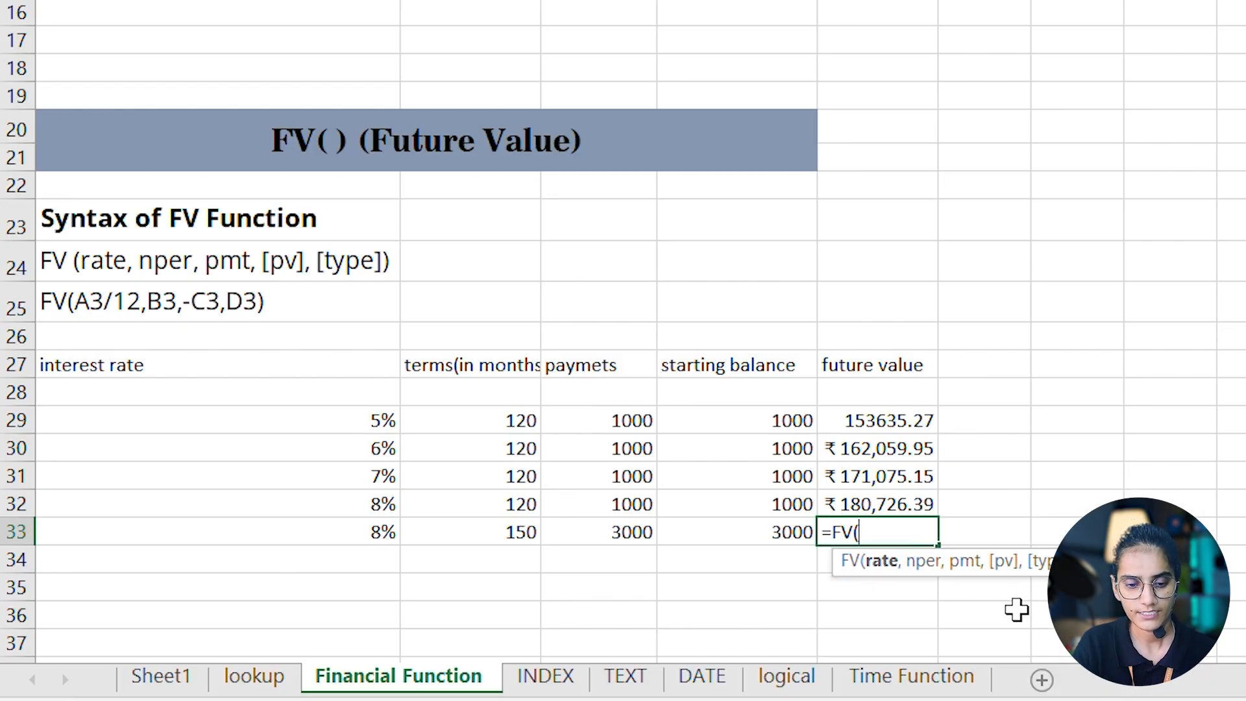
pyautogui.click(342, 533)
pyautogui.write('/')
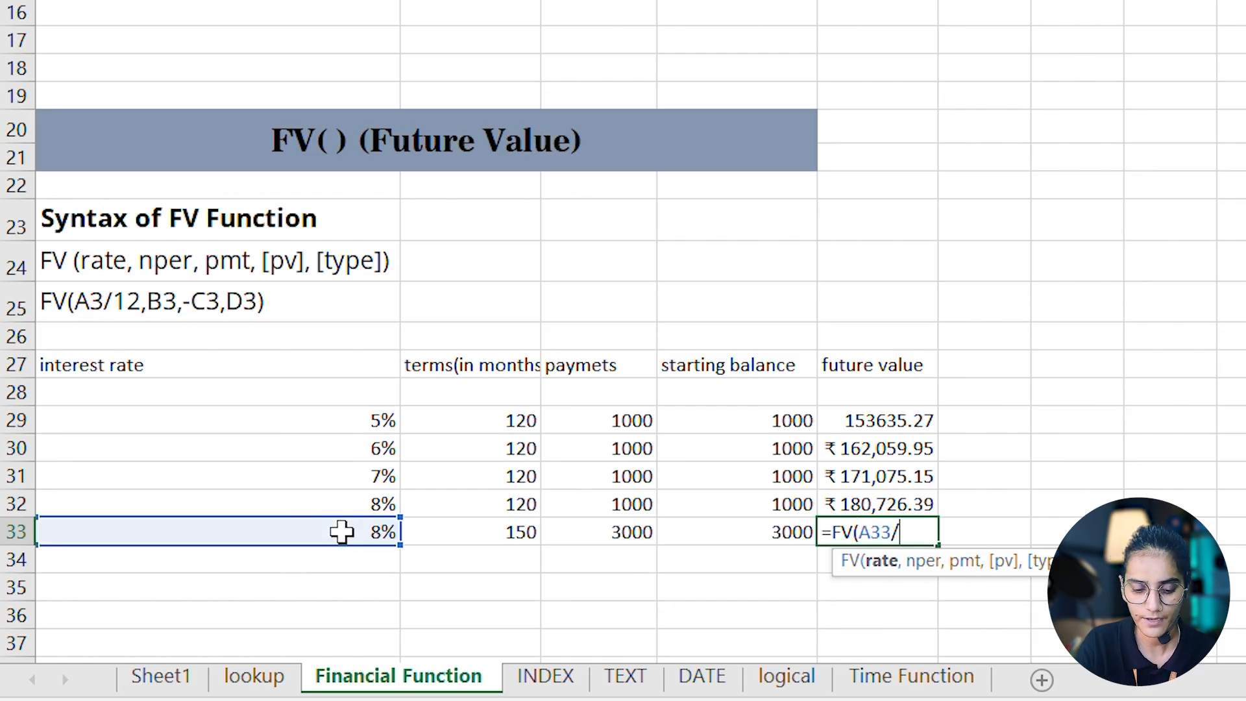
pyautogui.write('12')
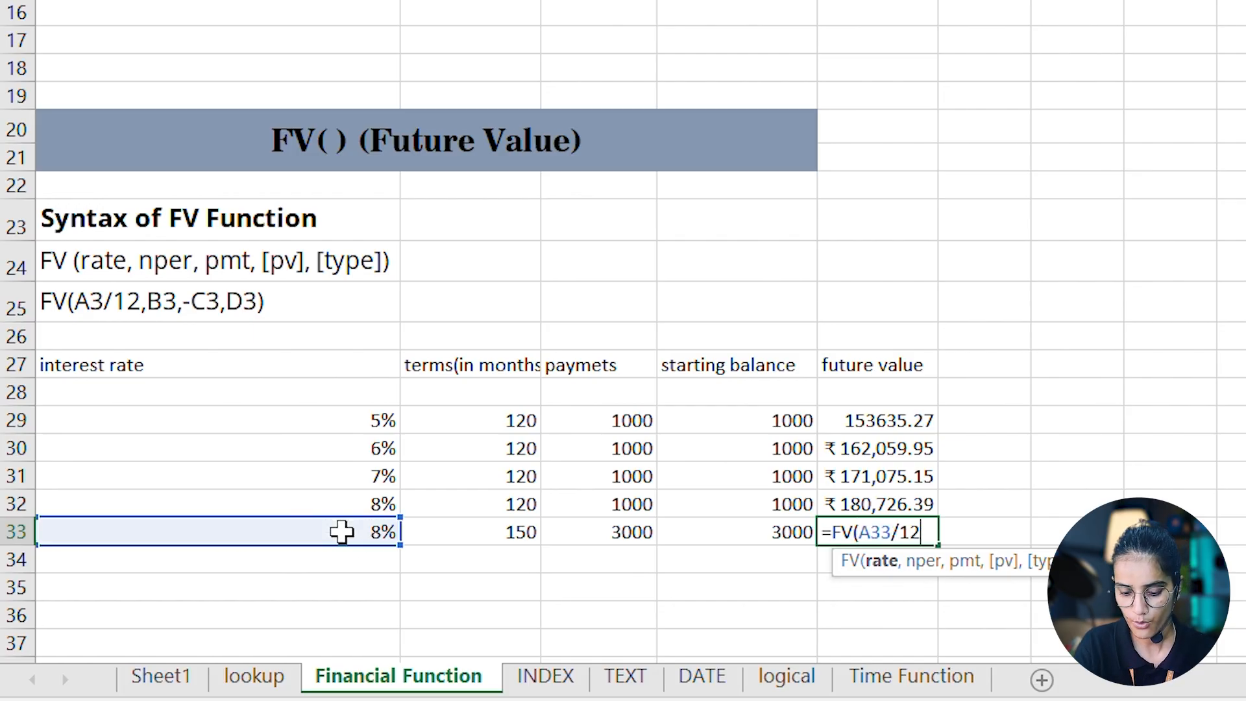
pyautogui.write(',')
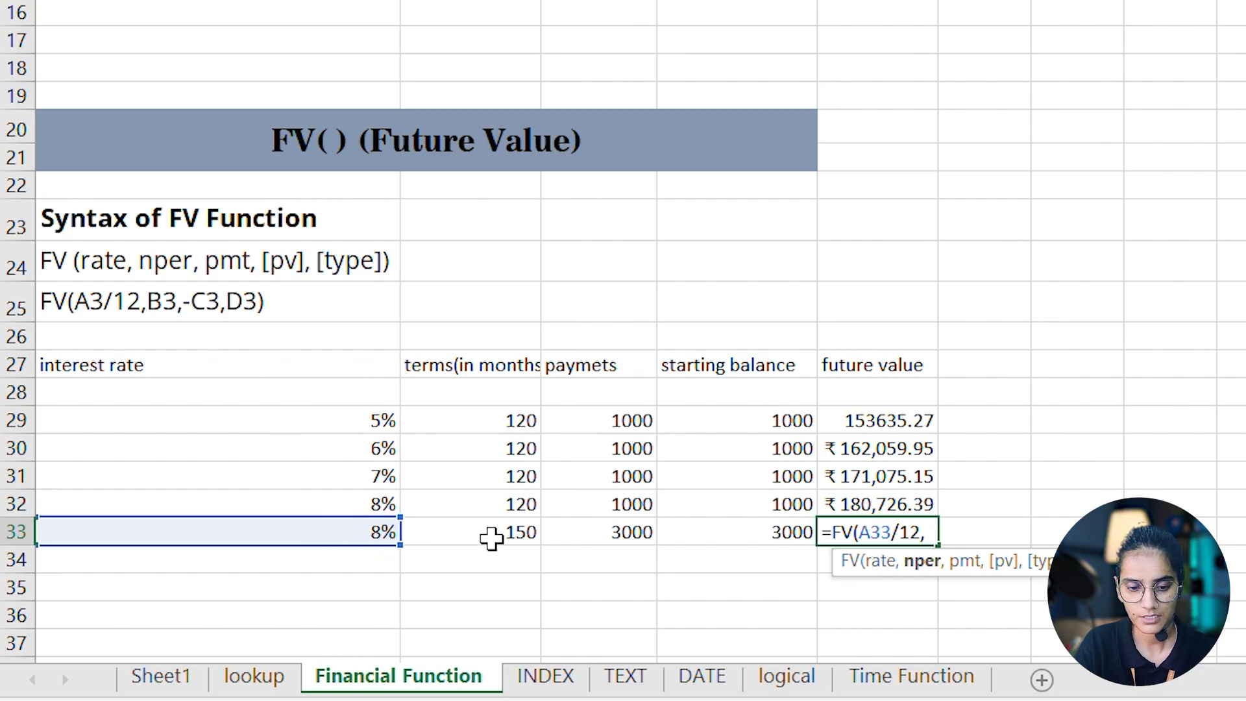
pyautogui.click(491, 537)
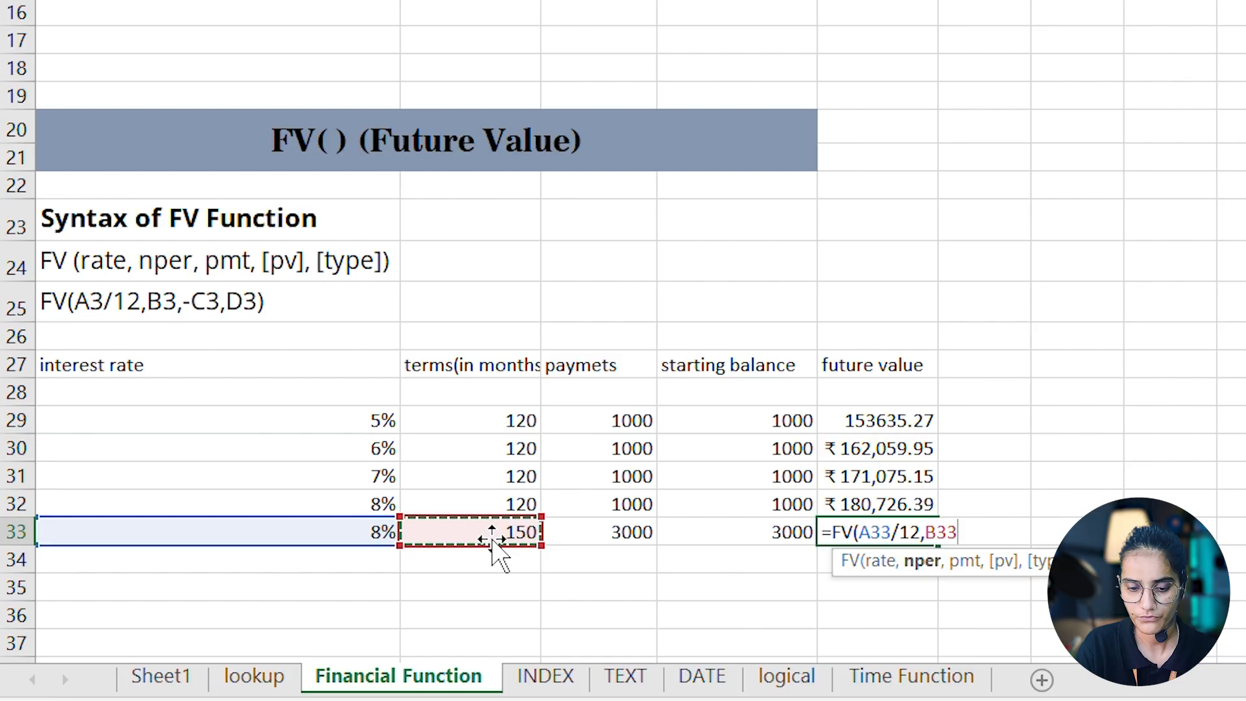
pyautogui.write(',-')
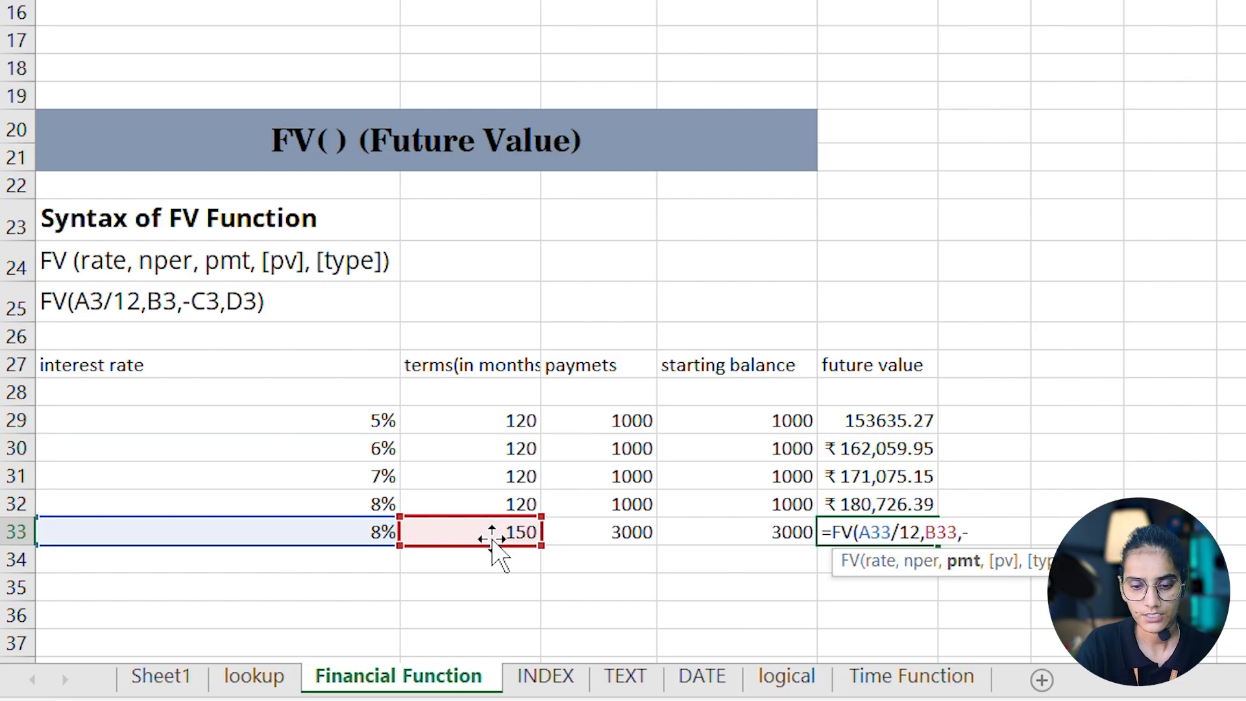
pyautogui.click(612, 532)
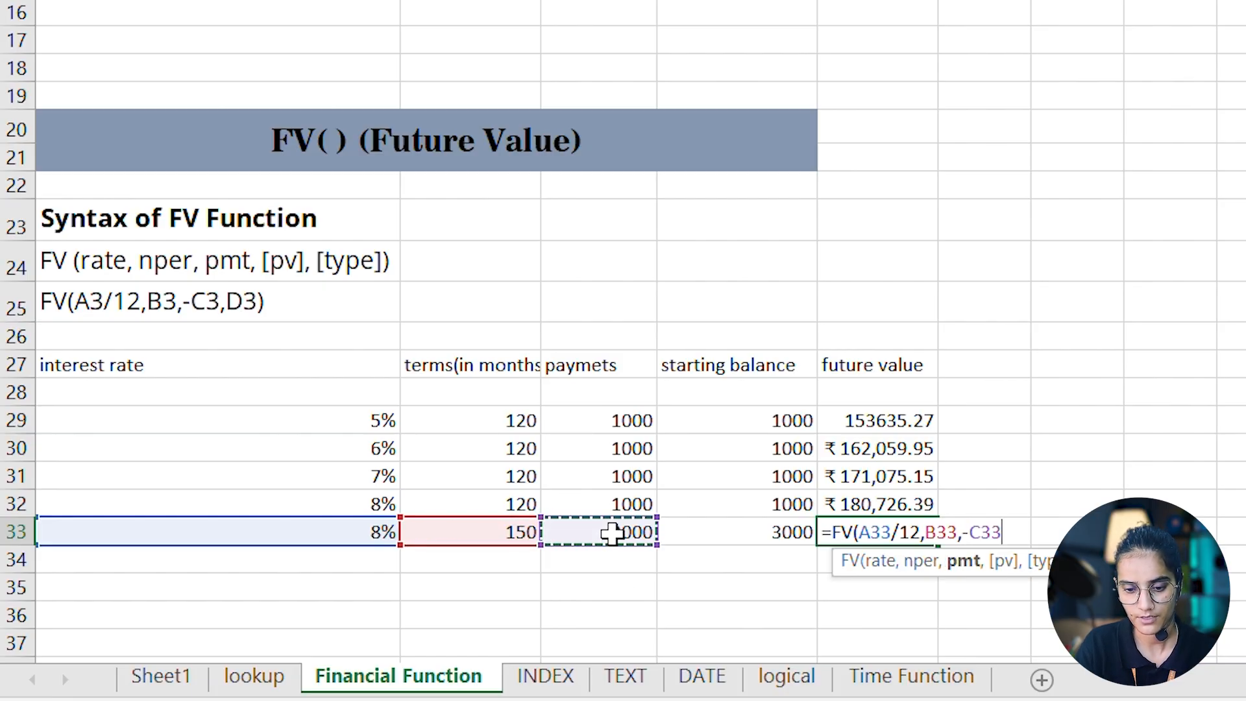
pyautogui.write(',')
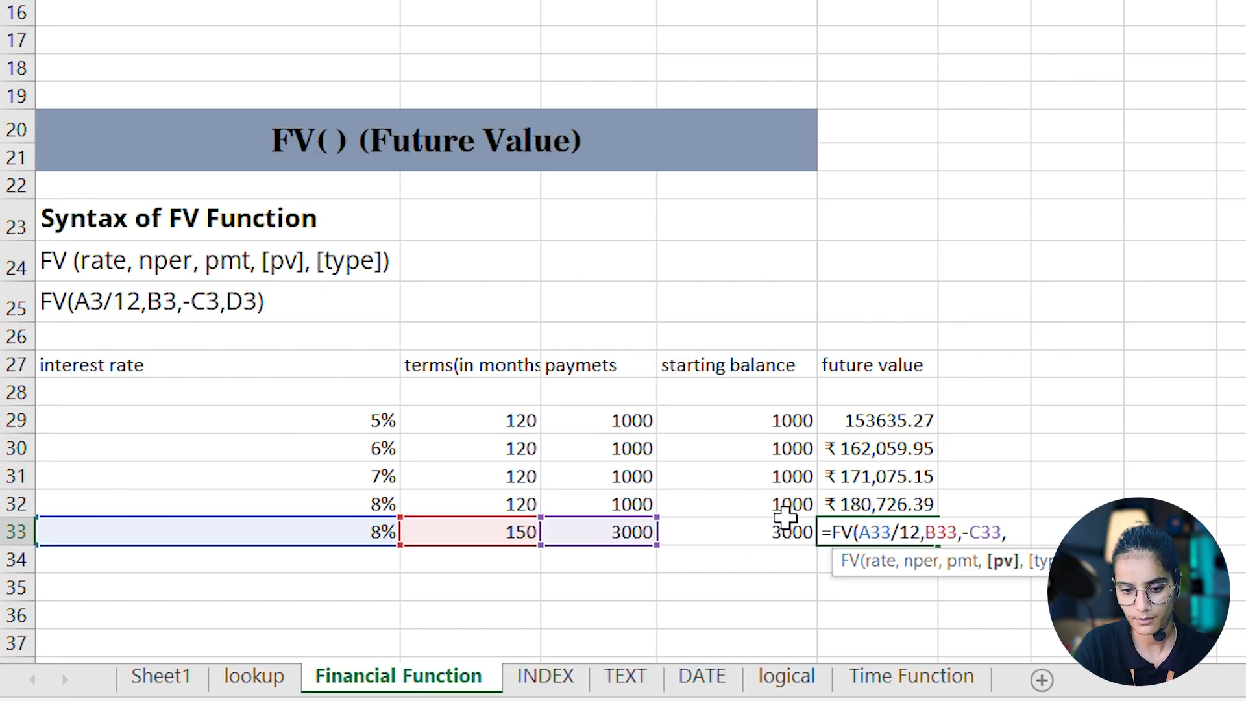
pyautogui.click(739, 528)
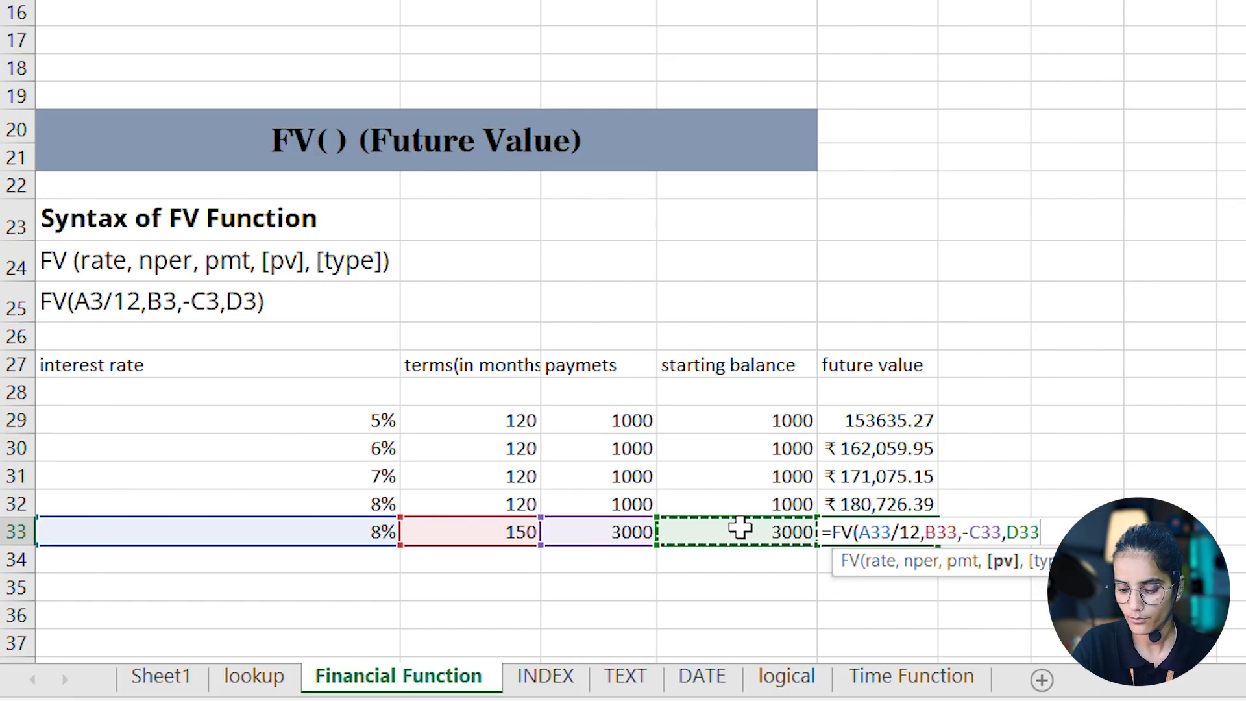
pyautogui.write(')')
pyautogui.press('Return')
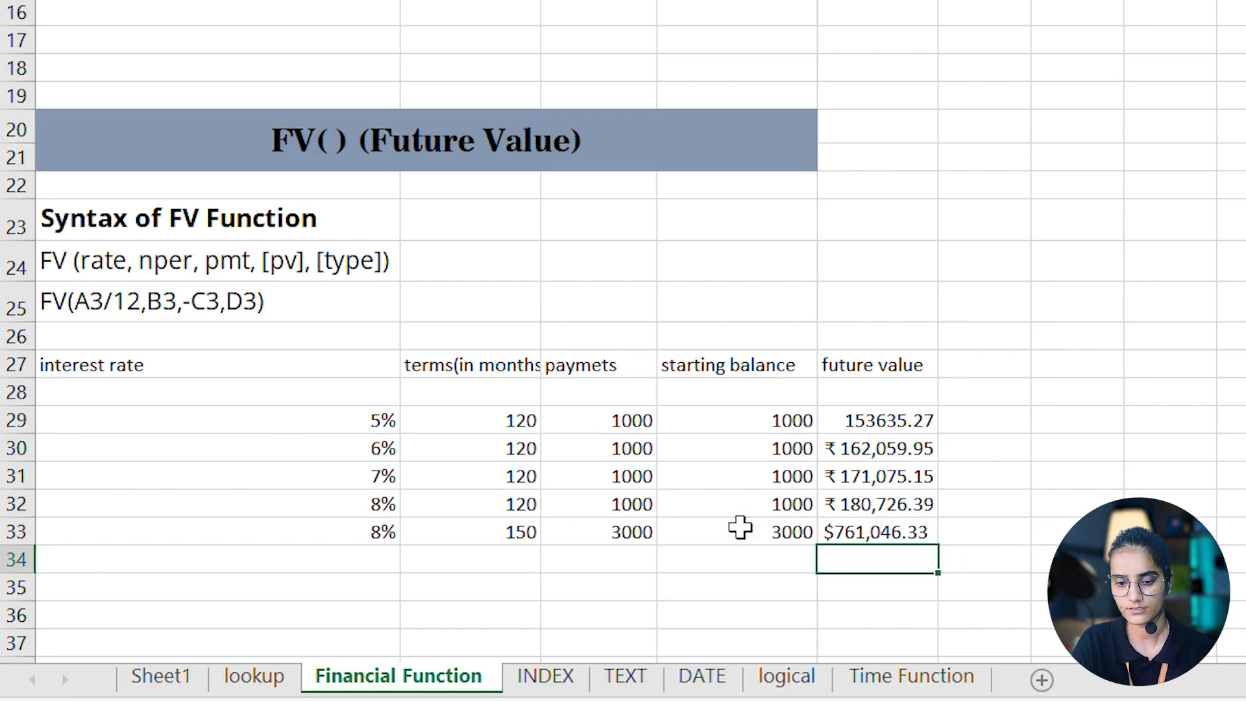